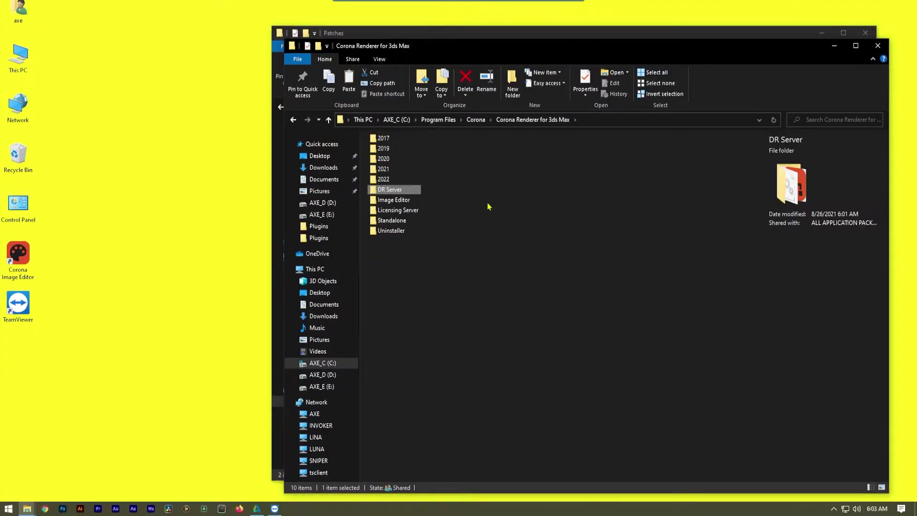
Open the DR Server folder and launch DrServer.exe.
click(489, 206)
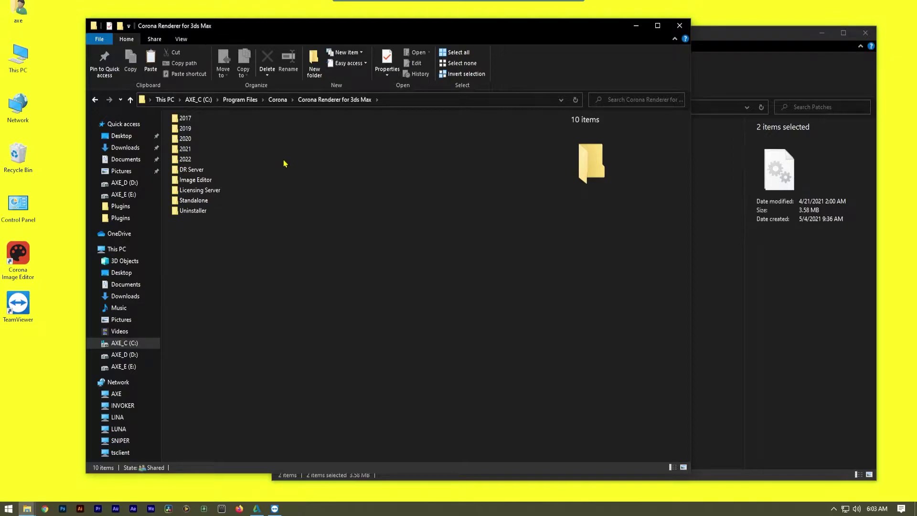
click(216, 170)
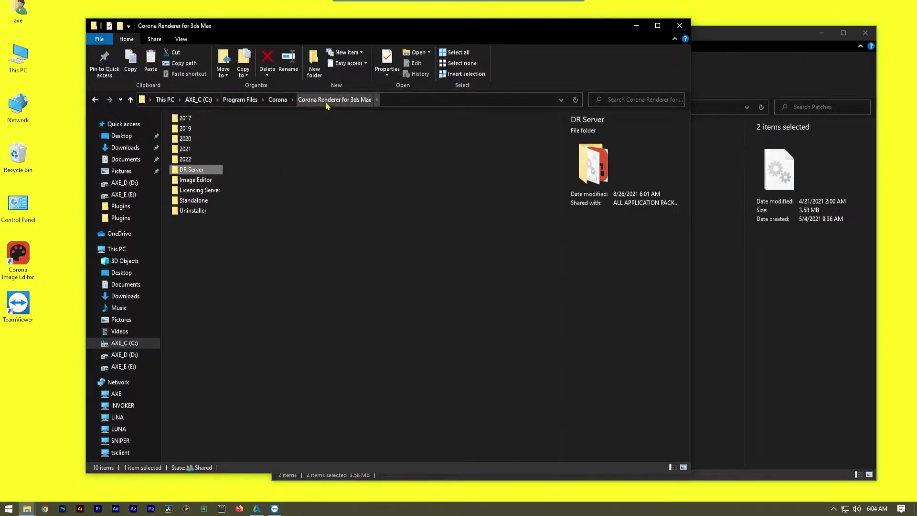
double_click(198, 171)
double_click(200, 129)
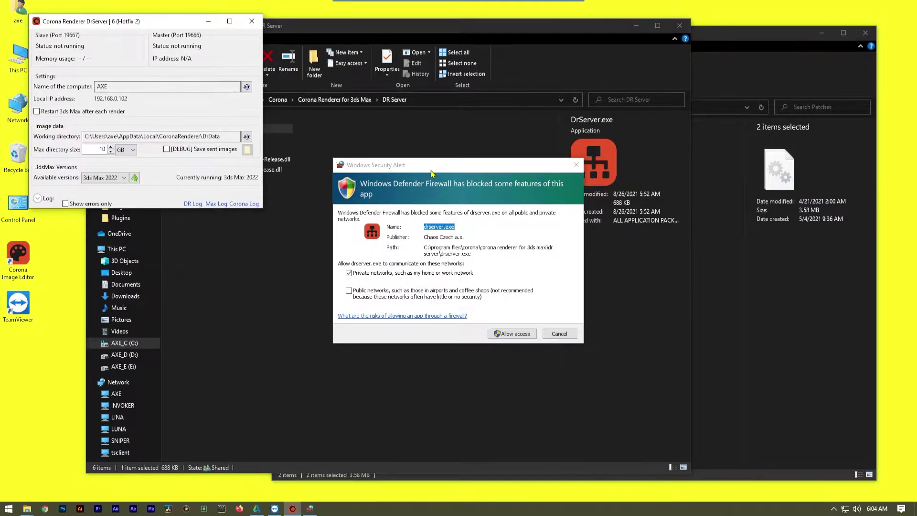
drag(417, 168, 415, 167)
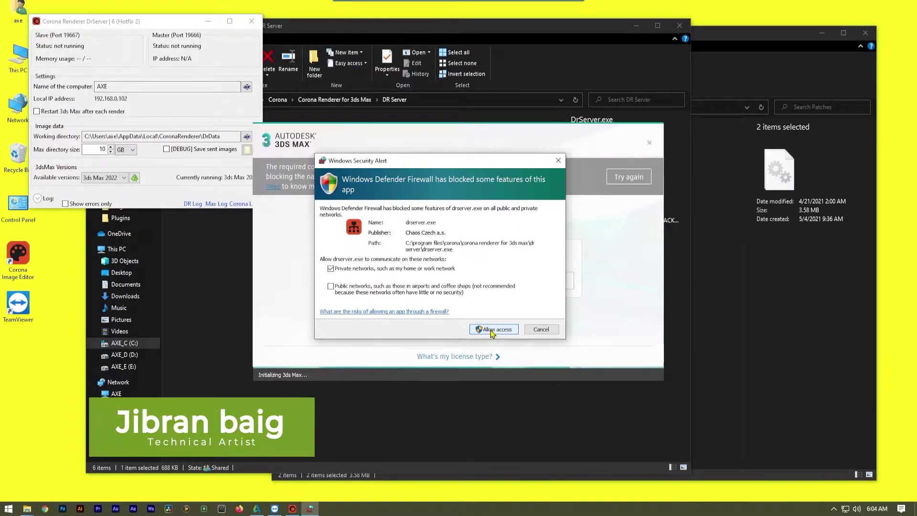
Allow DrServer through the firewall and set its max directory size to 25 GB.
click(493, 330)
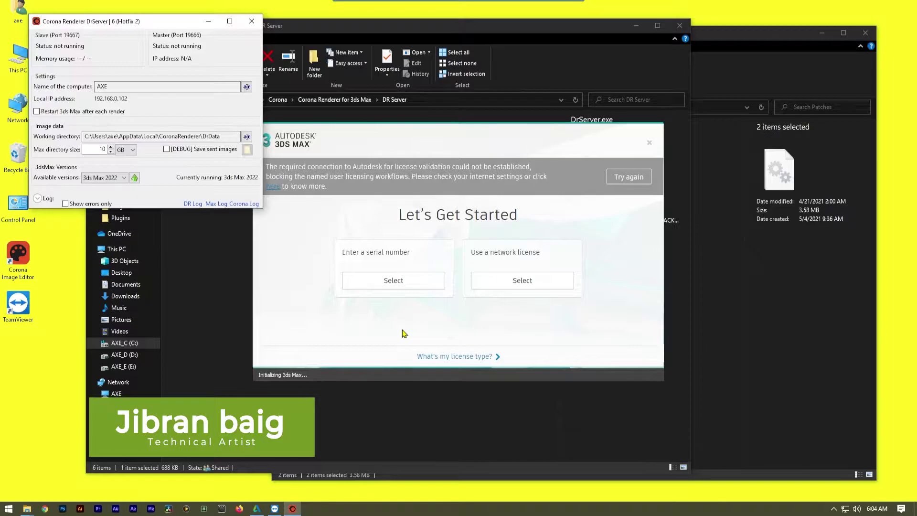
double_click(102, 150)
text(25)
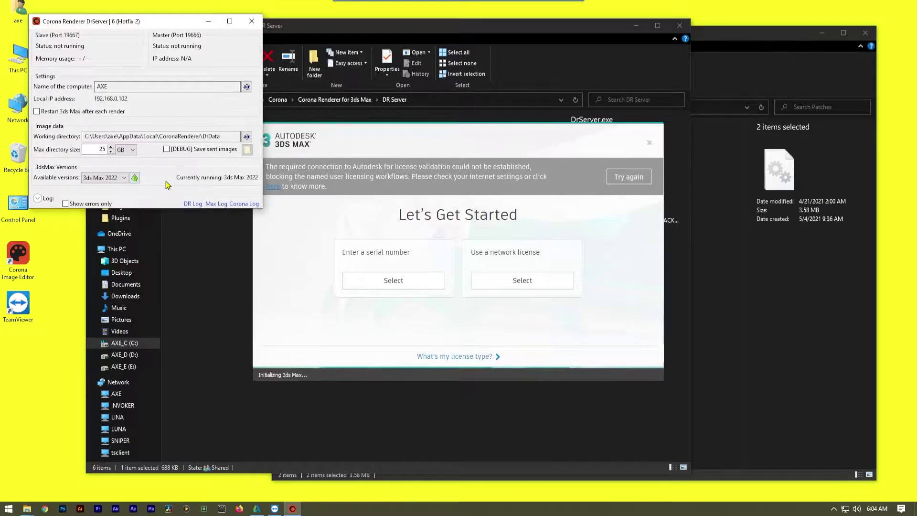
Keep 3ds Max 2022 as the render version and expand the DrServer log.
click(121, 178)
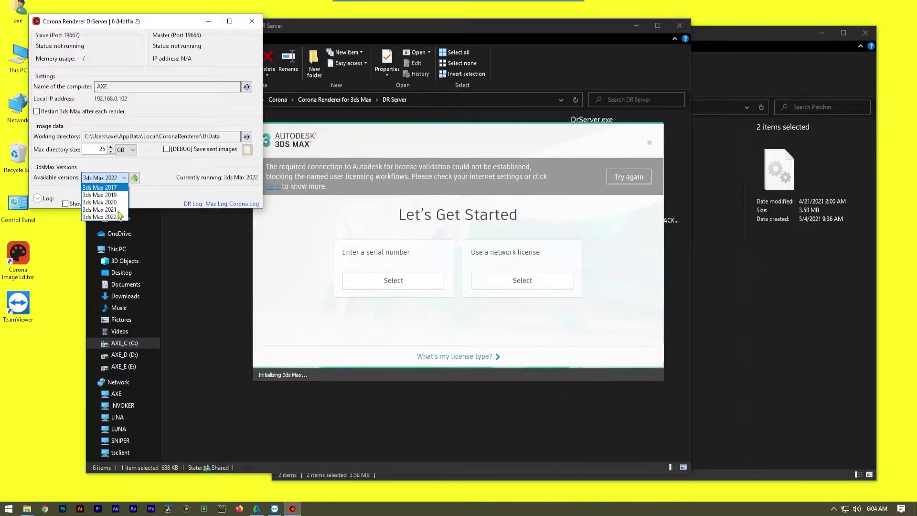
click(153, 200)
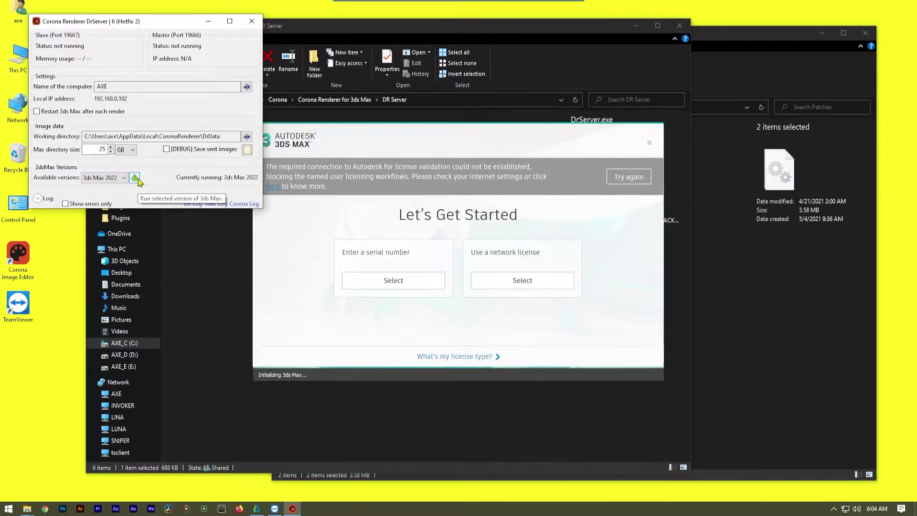
click(39, 198)
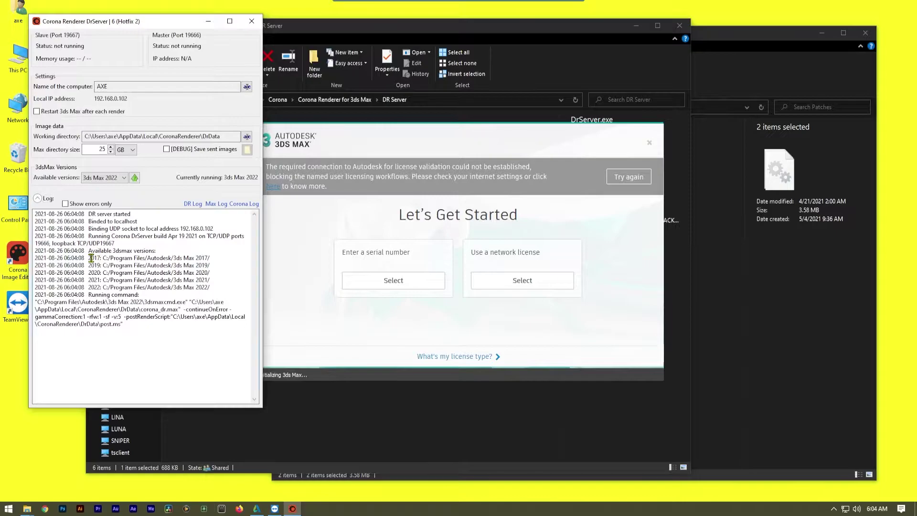
Highlight the 3ds Max 2017, 2021 and 2022 install paths listed in the log.
drag(91, 258, 172, 258)
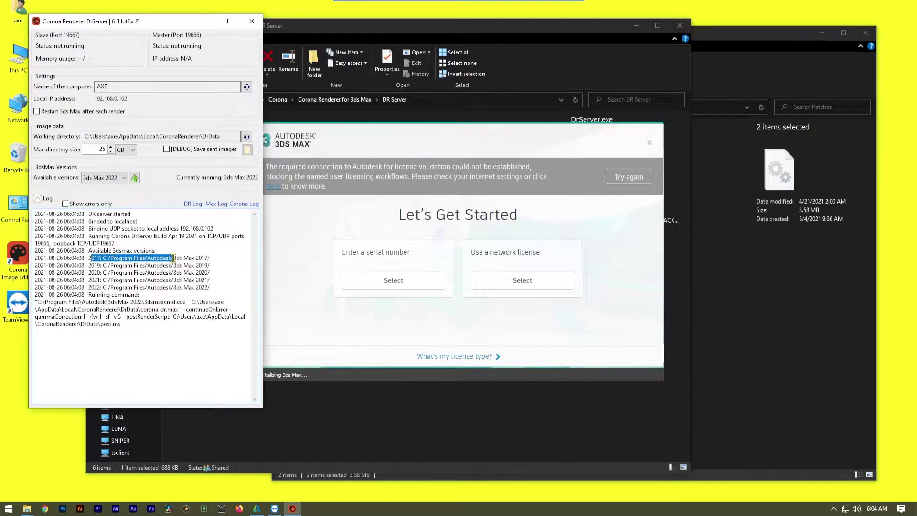
click(163, 272)
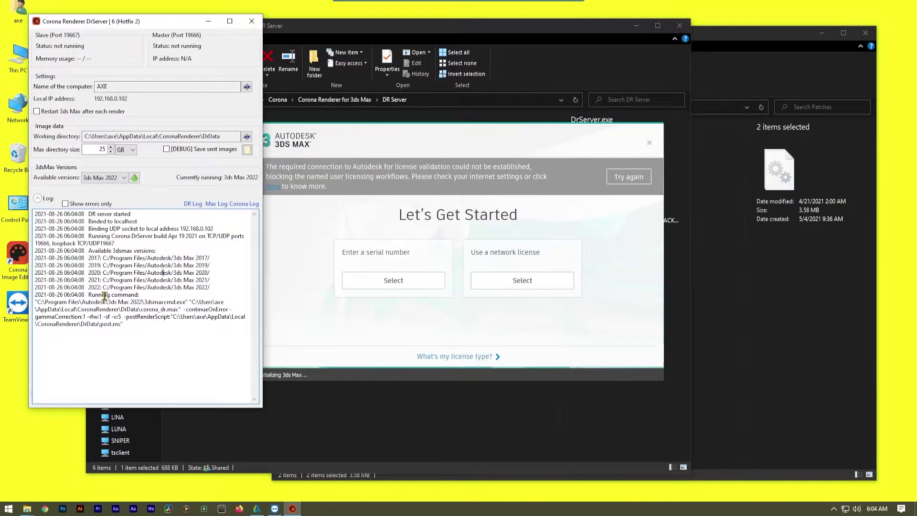
drag(110, 286, 194, 284)
click(145, 282)
drag(128, 281, 181, 281)
click(136, 284)
drag(103, 287, 210, 287)
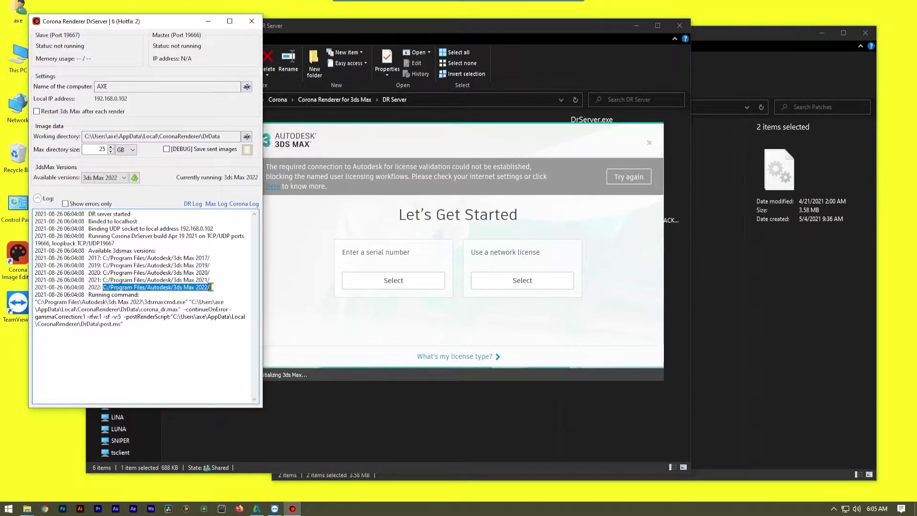
drag(128, 282, 198, 281)
click(138, 281)
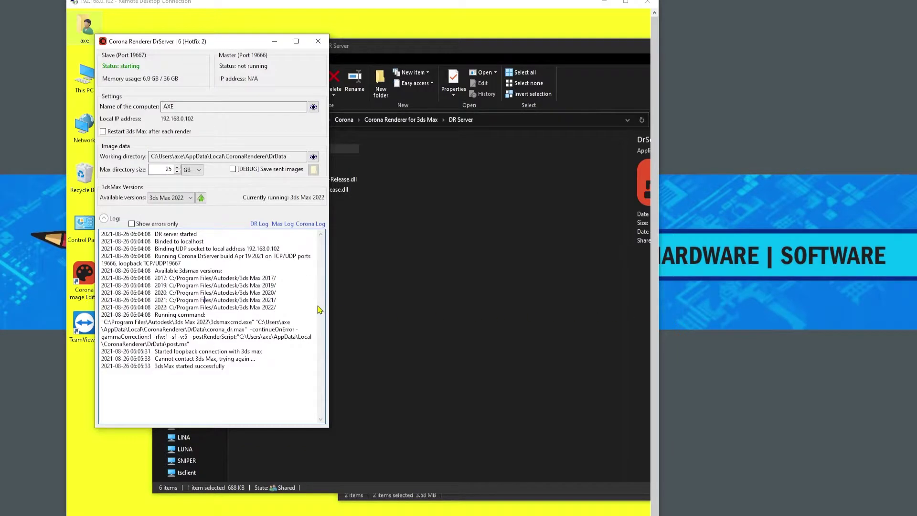
Check the 'Cannot contact 3ds Max' log message, then switch to the remote DR node session.
click(163, 370)
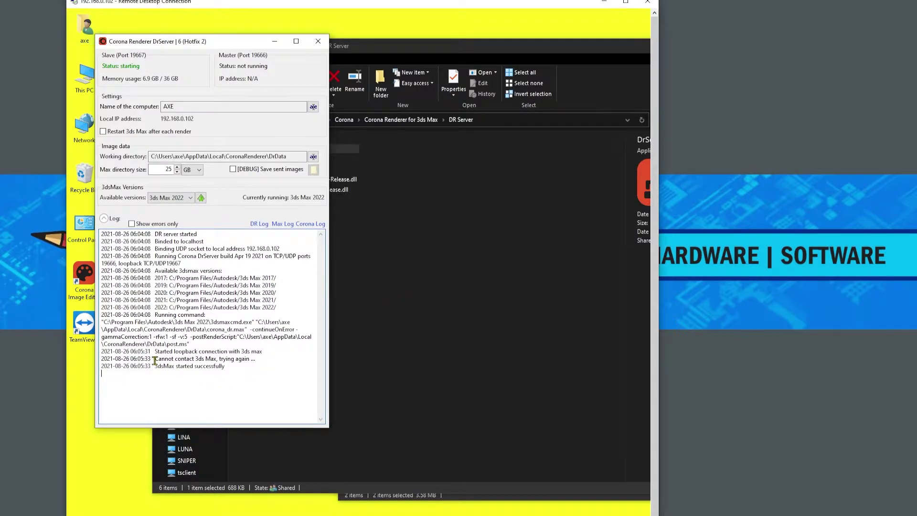
drag(155, 359, 245, 359)
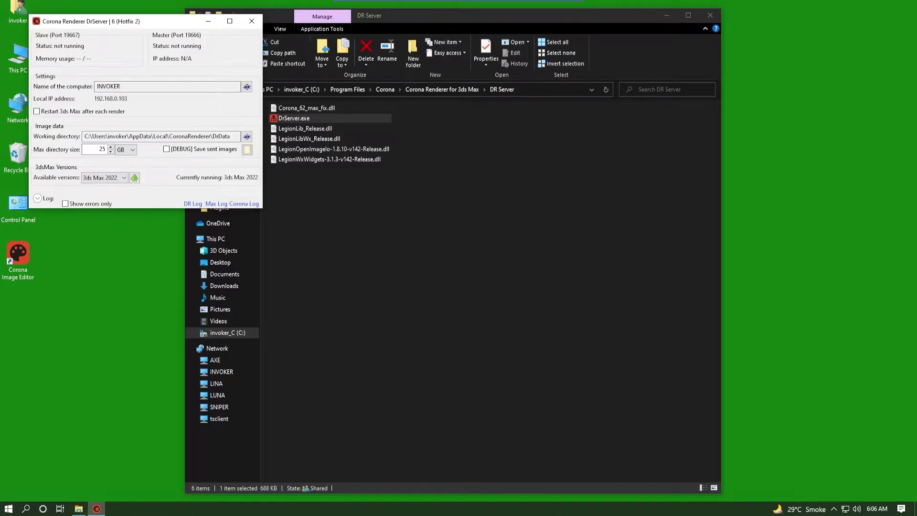
drag(165, 20, 186, 20)
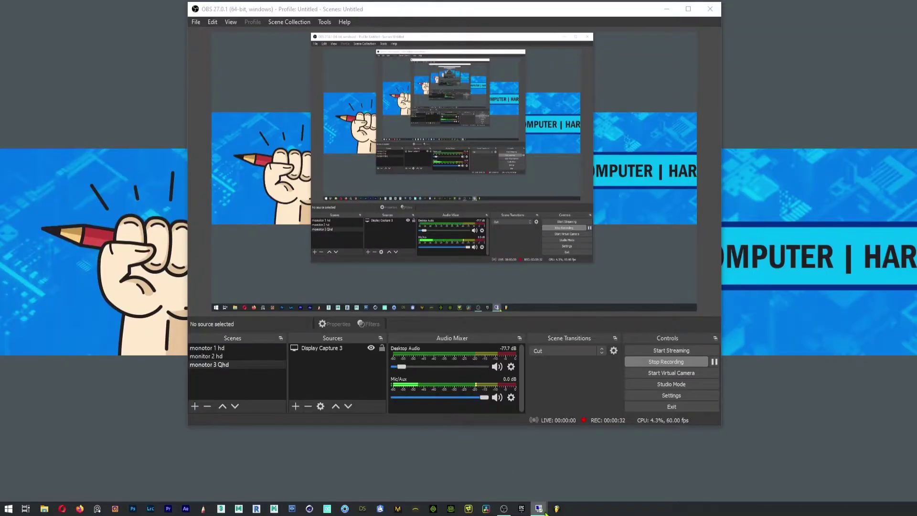
mouse_move(545, 512)
click(539, 509)
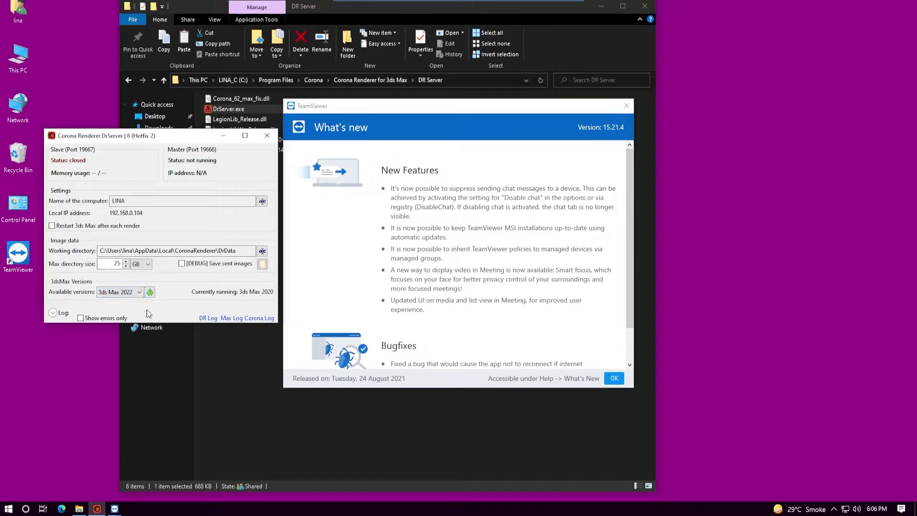
key(Escape)
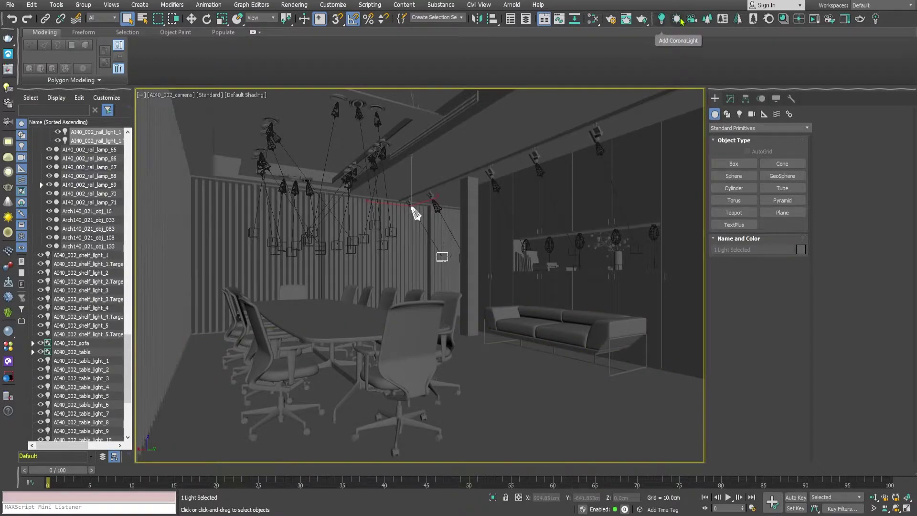
Run the Corona Converter on everything (materials, maps, lights), then close it.
click(770, 21)
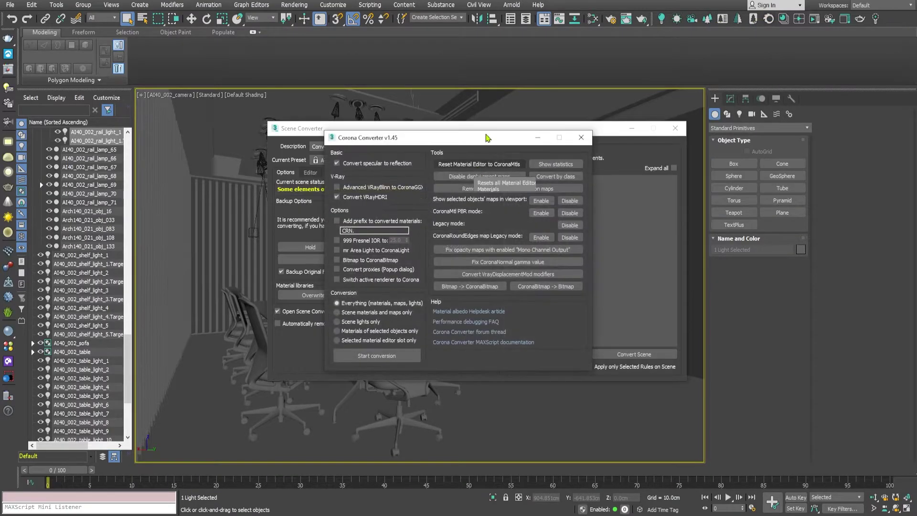
drag(431, 128, 472, 115)
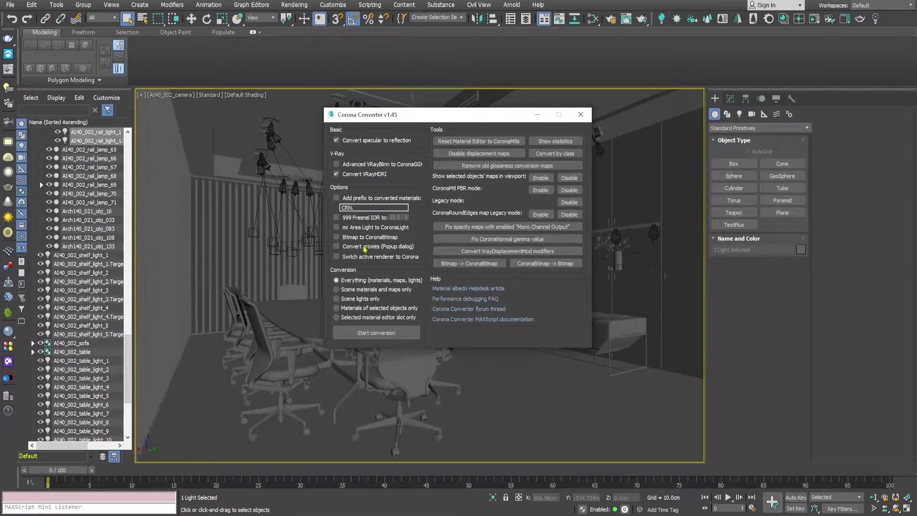
click(367, 333)
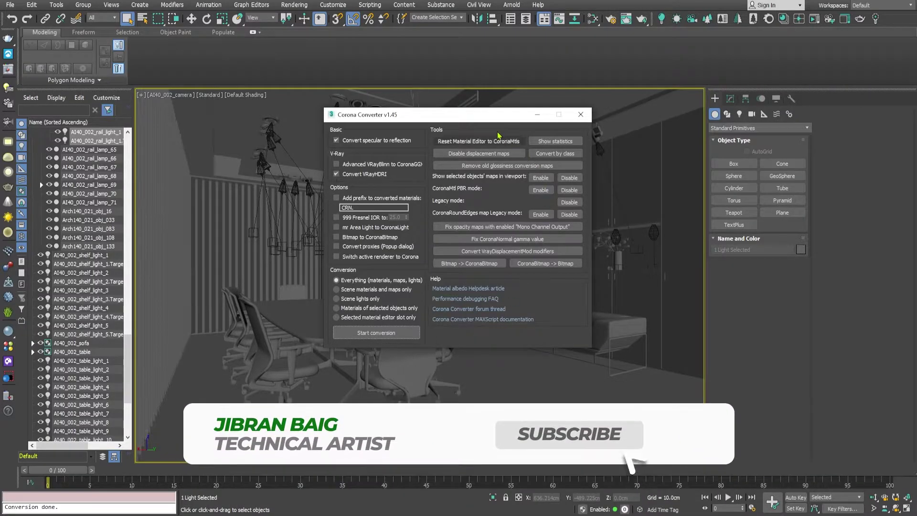
click(581, 114)
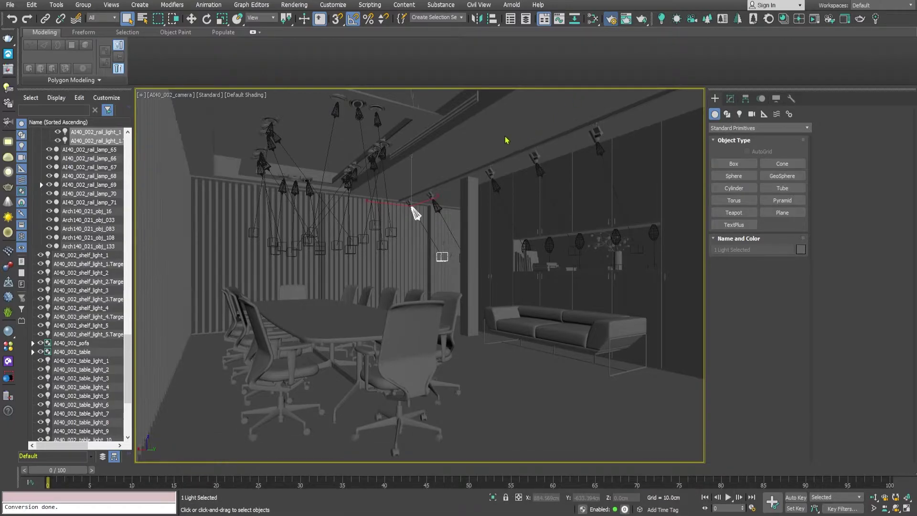
Make CoronaRenderer the active renderer in Render Setup.
key(F10)
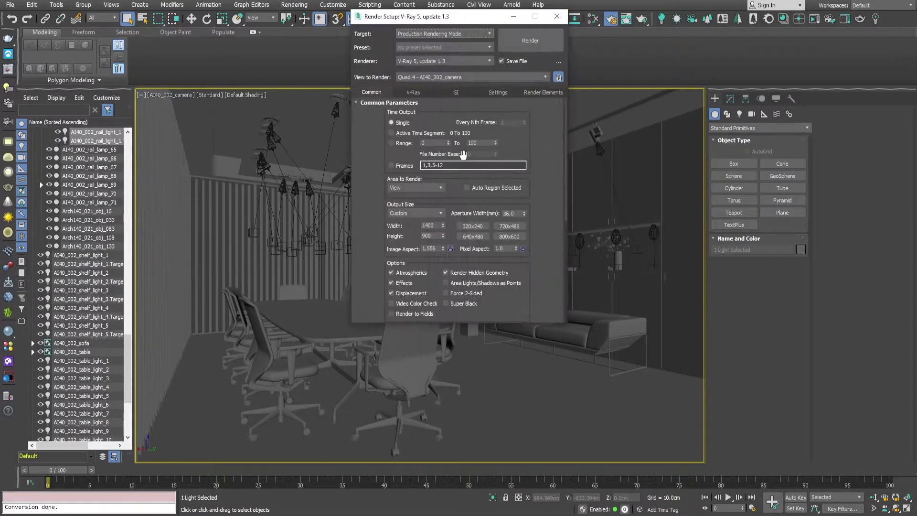
drag(452, 19, 596, 66)
click(591, 106)
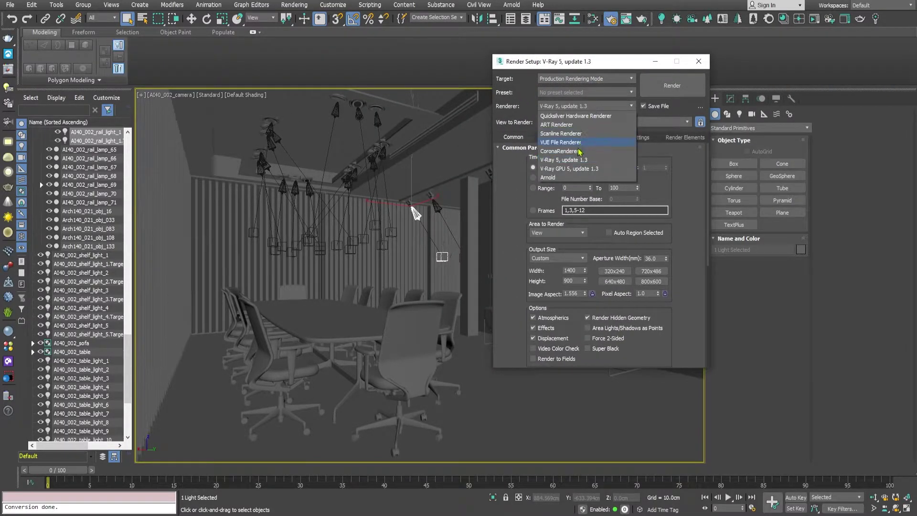
click(580, 159)
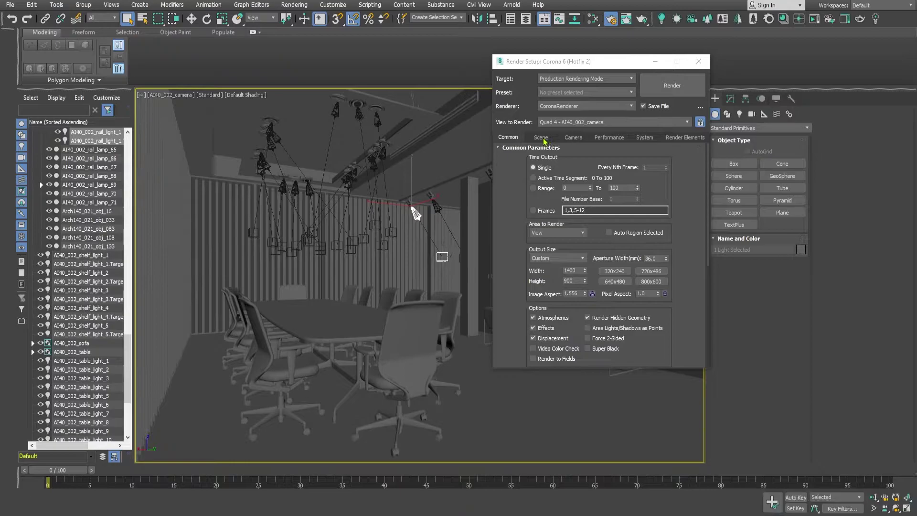
Set the noise level limit to 3.0 on the Scene tab and return to Common.
click(543, 139)
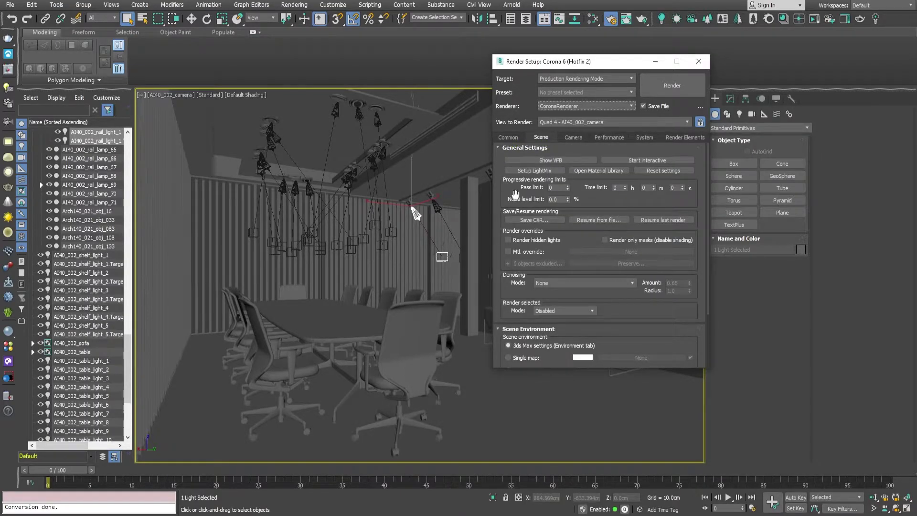
double_click(561, 200)
click(516, 197)
click(518, 140)
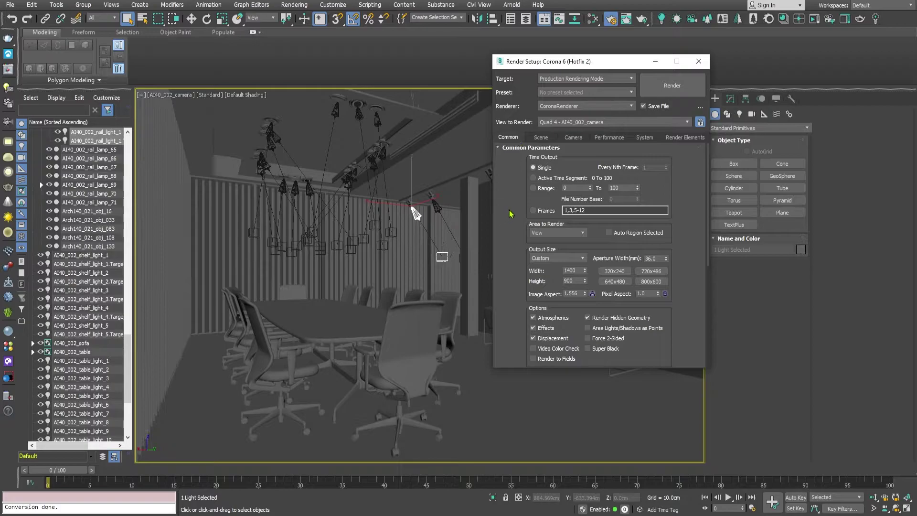
drag(510, 214, 510, 199)
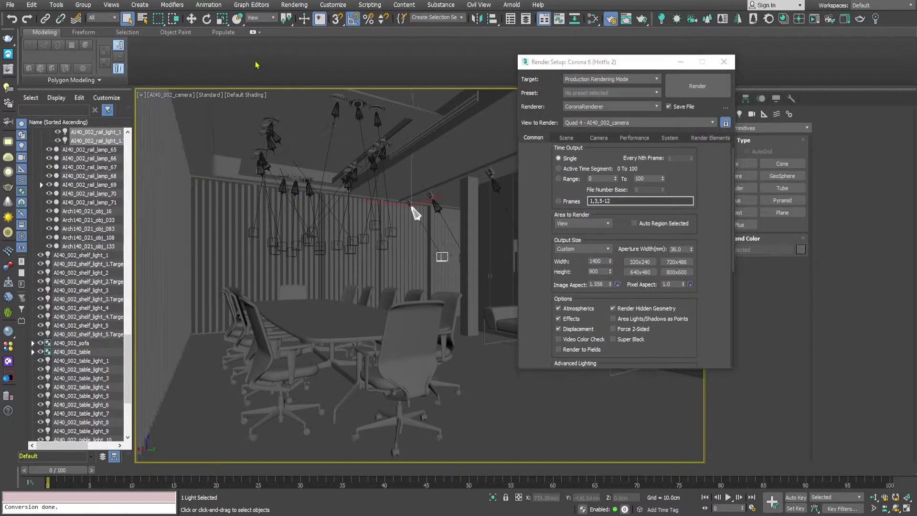
Open Asset Tracking, enlarge it, widen the Name column and select AI40_002_Background.jpg.
key(shift+t)
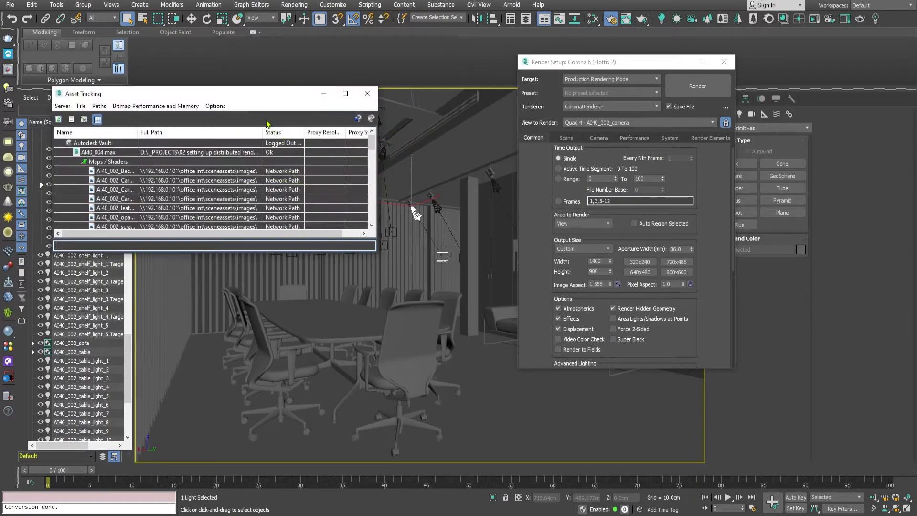
drag(252, 98, 342, 60)
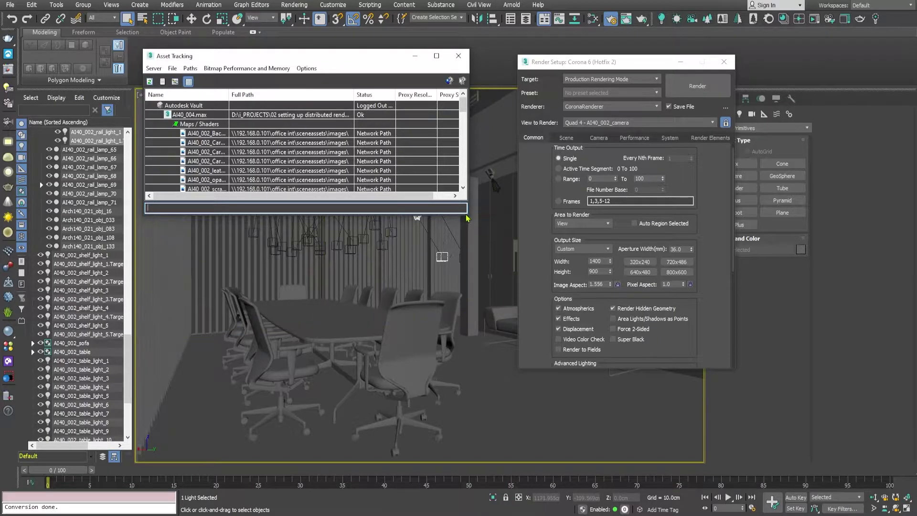
drag(466, 217, 496, 496)
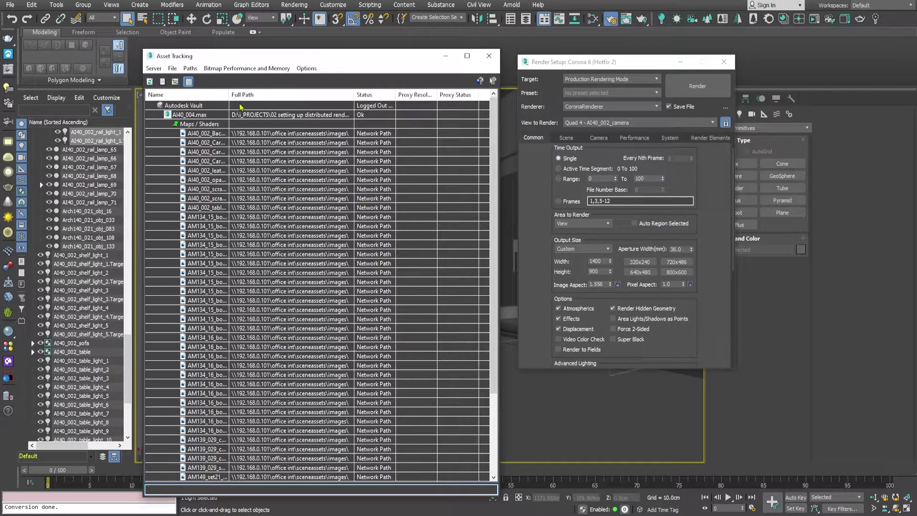
drag(232, 99, 258, 99)
drag(301, 61, 296, 53)
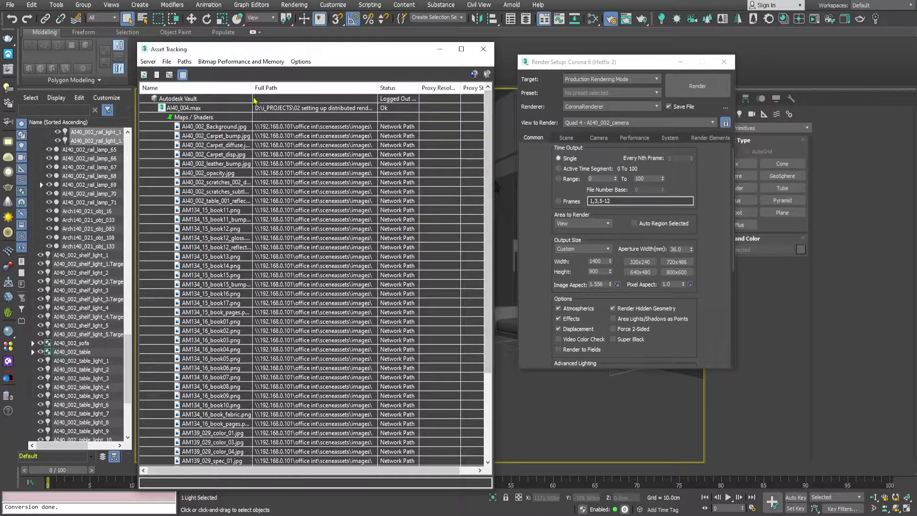
drag(250, 88, 265, 88)
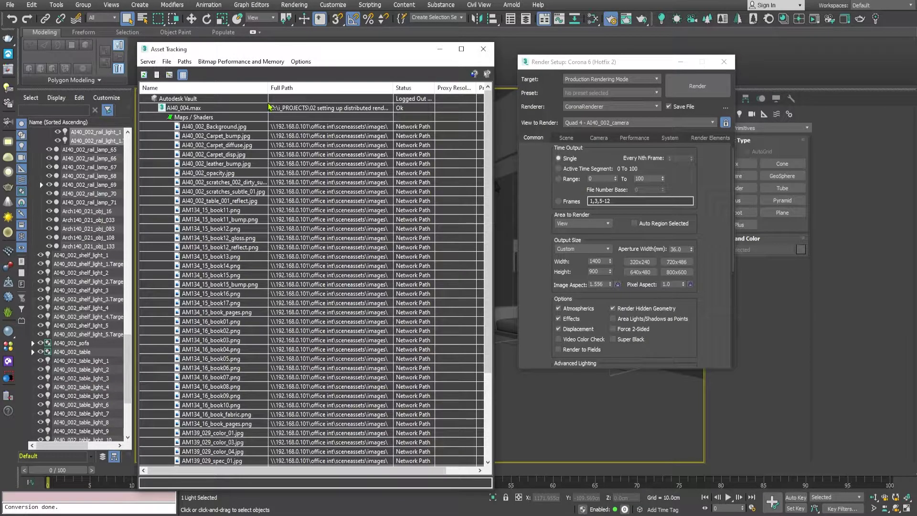
drag(329, 49, 332, 47)
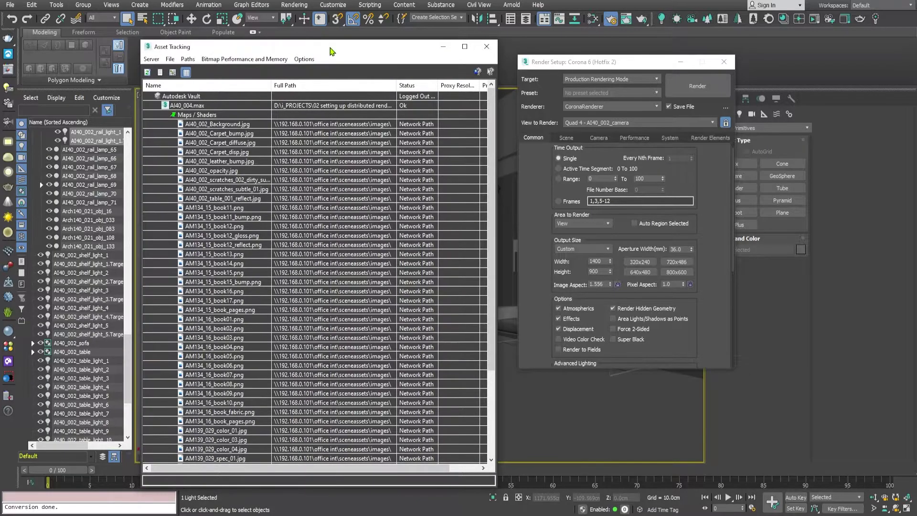
click(319, 126)
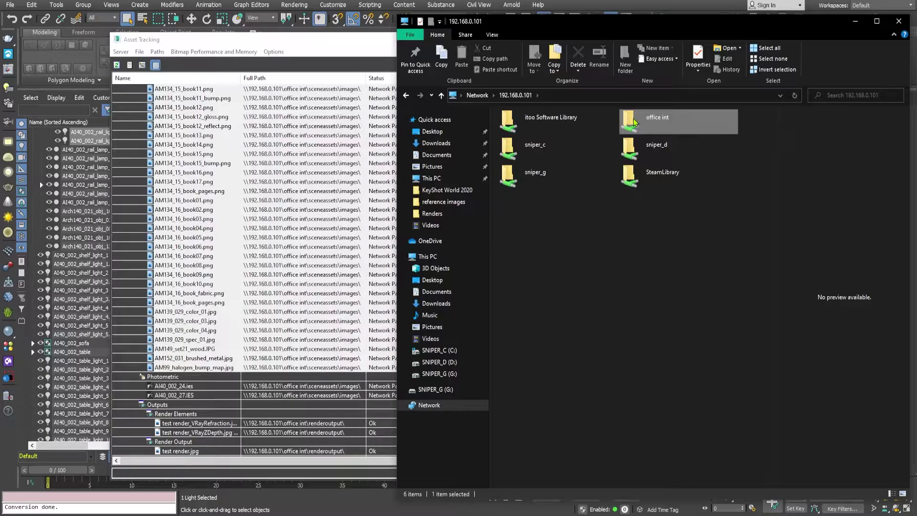
Select the office int folder in the local project directory.
click(608, 232)
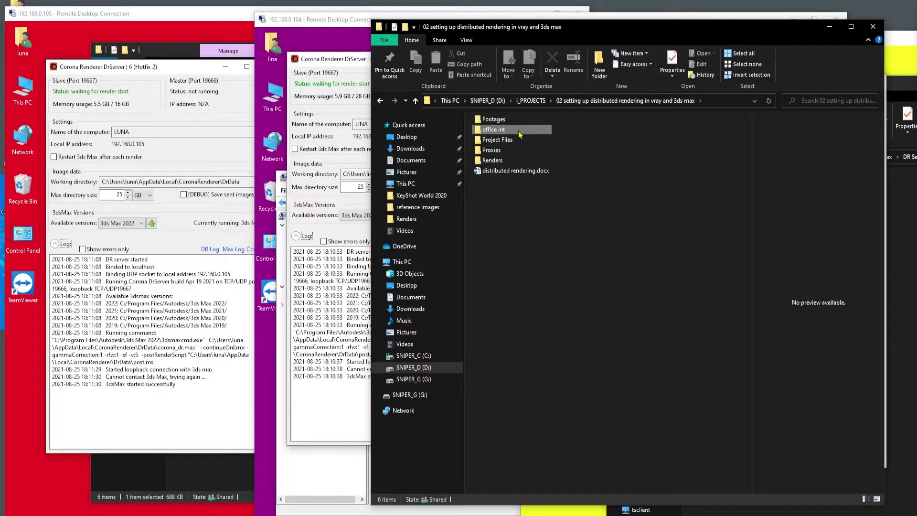
click(520, 132)
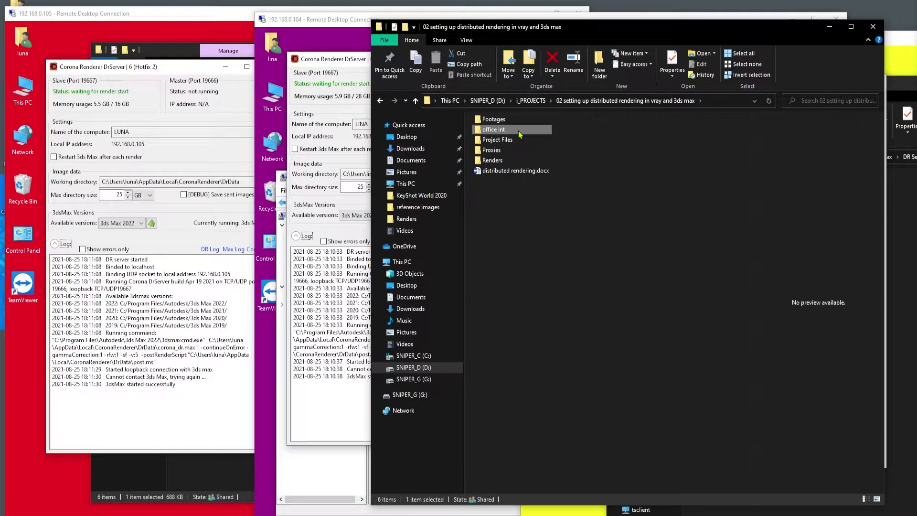
right_click(521, 135)
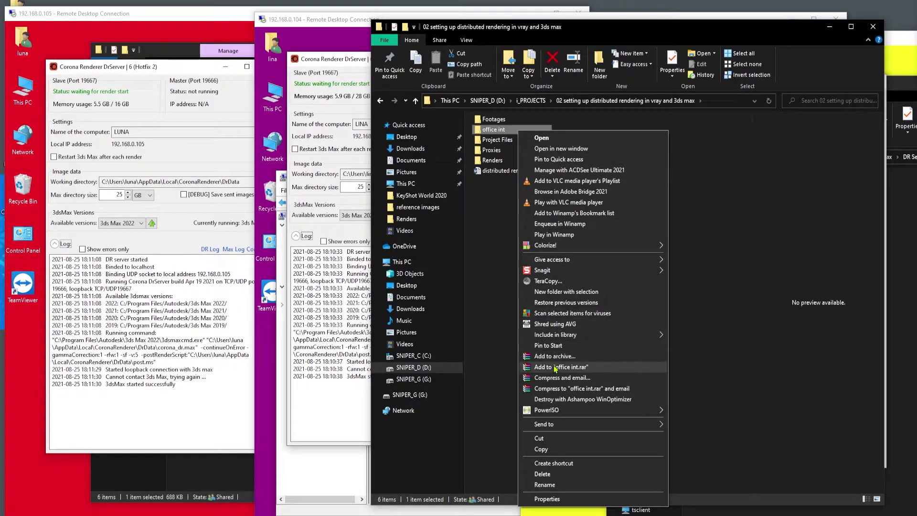
click(570, 500)
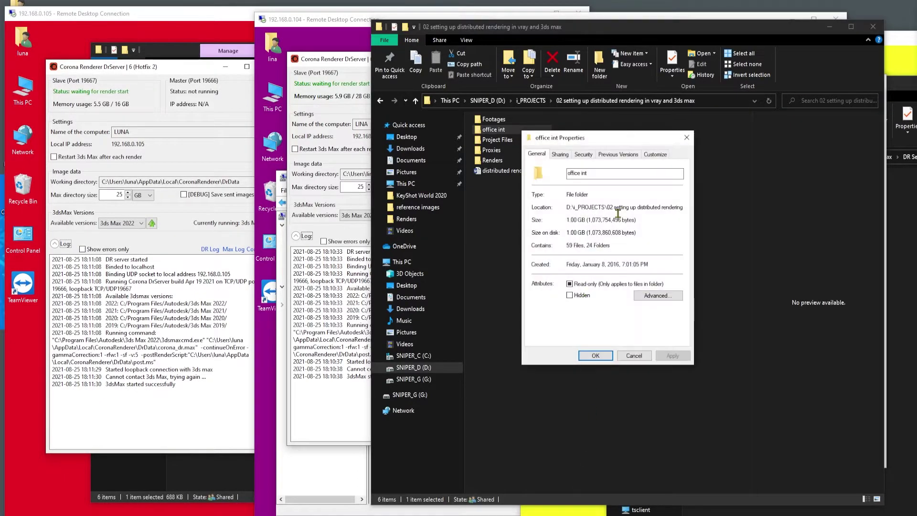
click(560, 155)
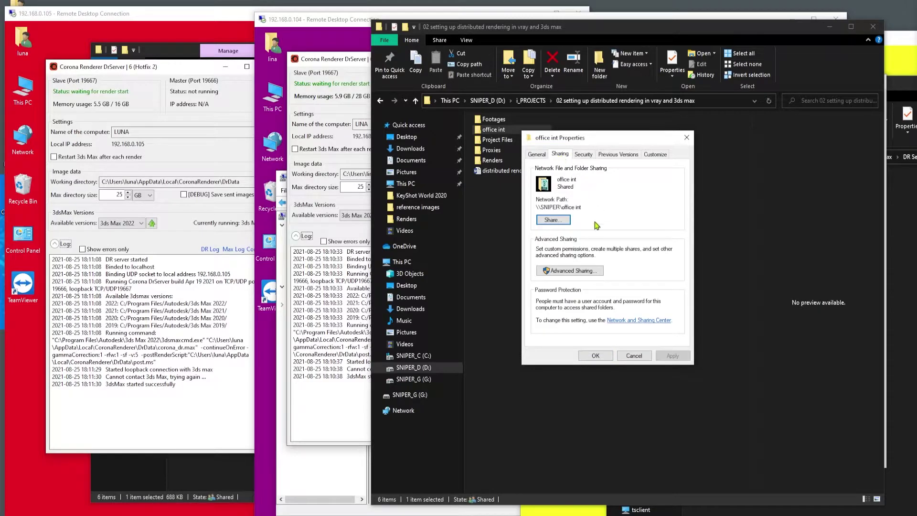
click(570, 271)
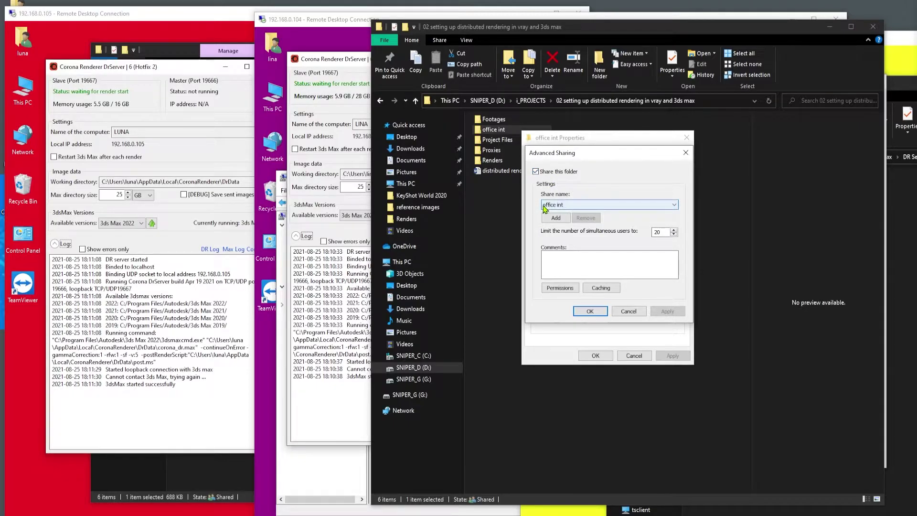
click(559, 287)
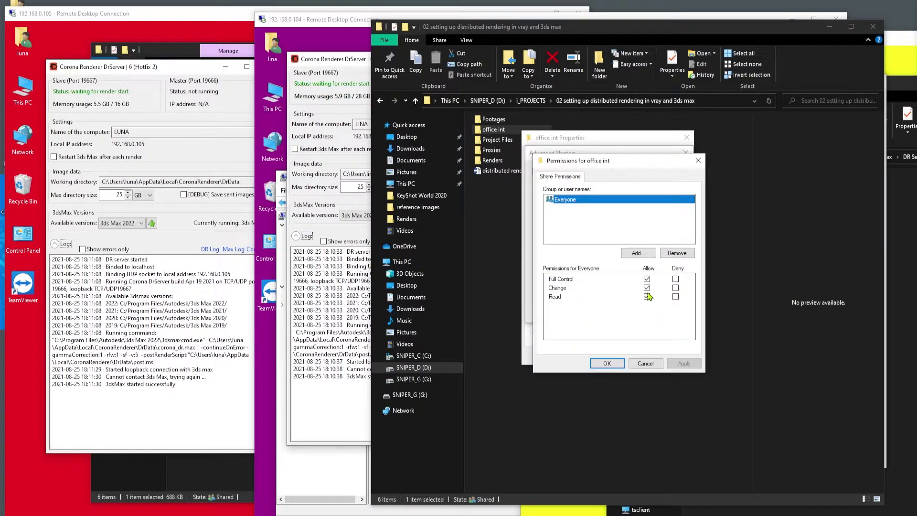
click(645, 364)
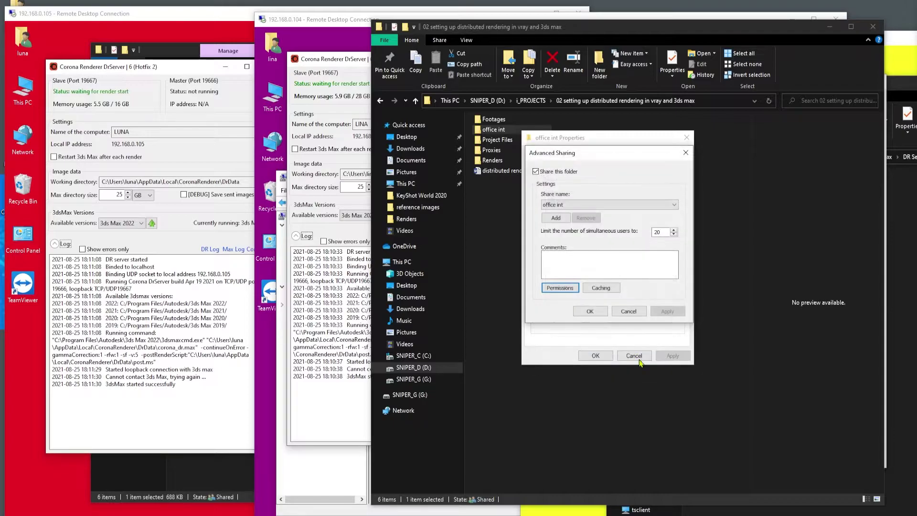
click(628, 311)
click(601, 353)
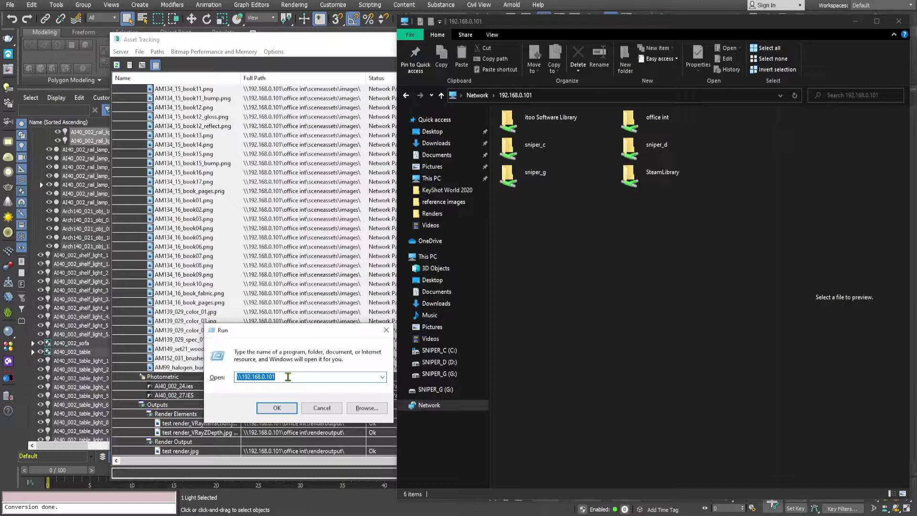
Open \\192.168.0.101 from the Run box to show its shared folders.
click(295, 377)
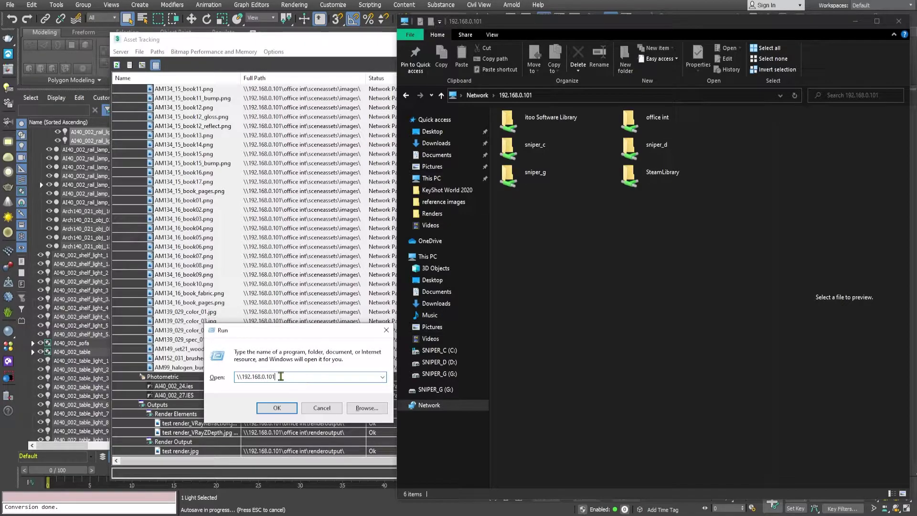
click(277, 409)
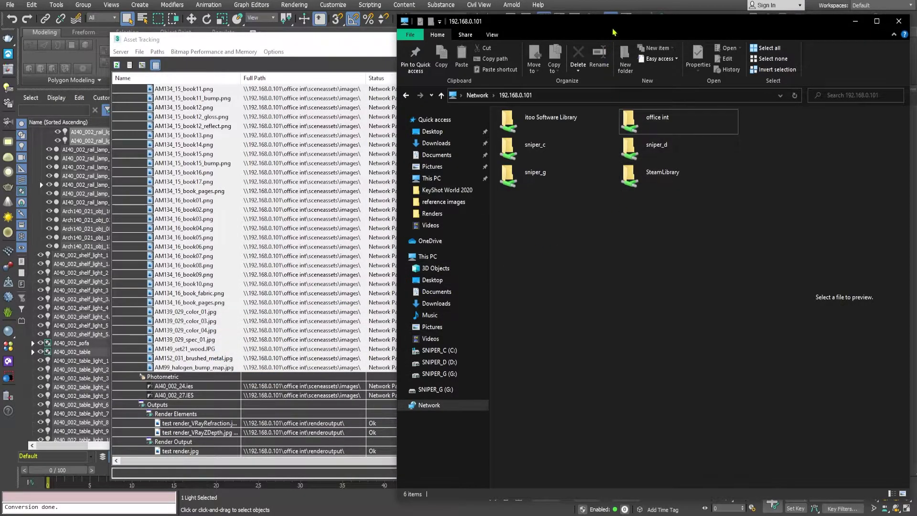
Browse the network share to office int\sceneassets\images.
drag(615, 23, 531, 14)
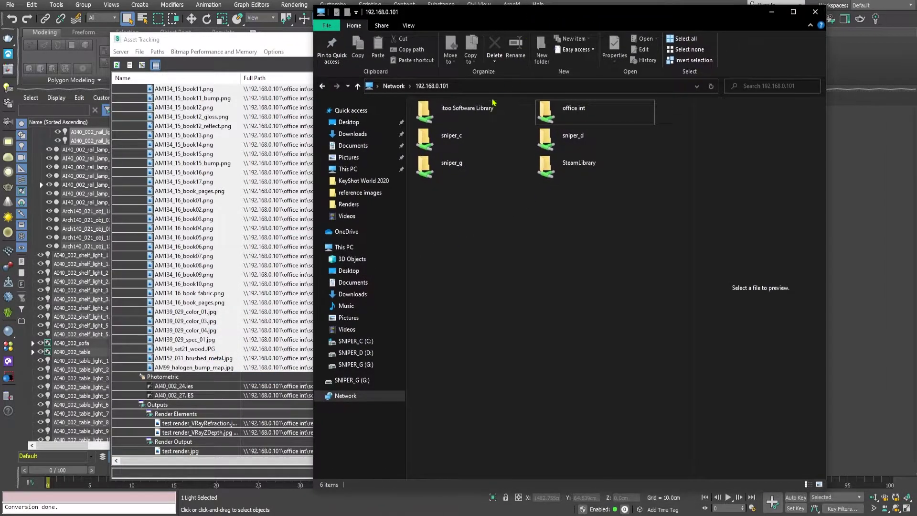
click(570, 117)
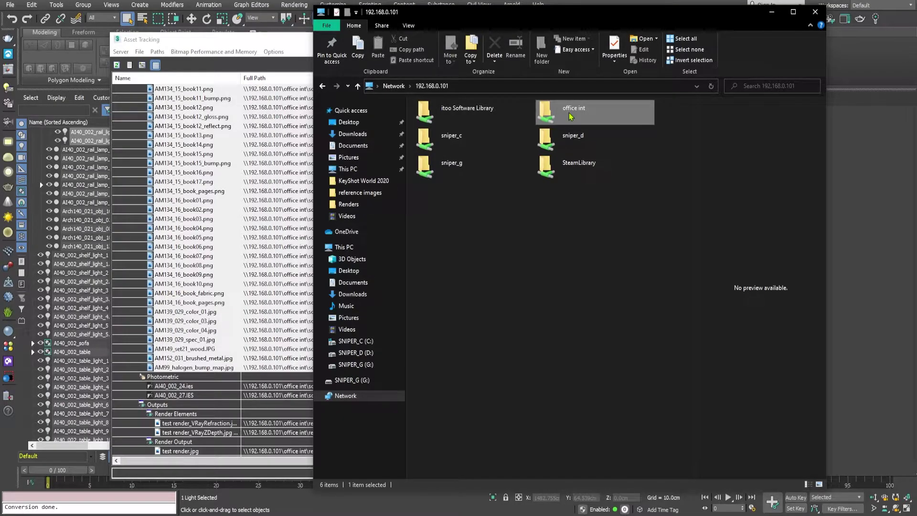
double_click(570, 117)
click(454, 232)
double_click(454, 231)
click(444, 127)
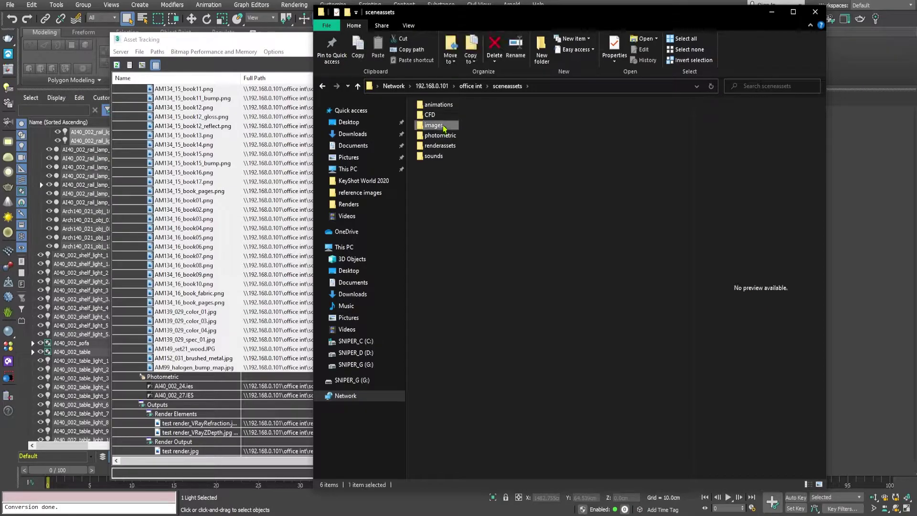
double_click(444, 126)
Copy the images folder's network path and select every asset in Asset Tracking.
click(603, 86)
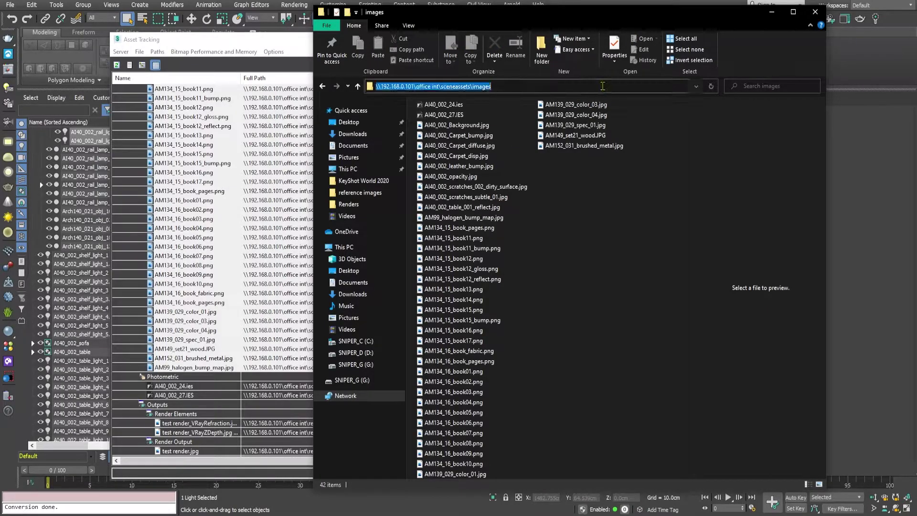
right_click(603, 86)
click(614, 118)
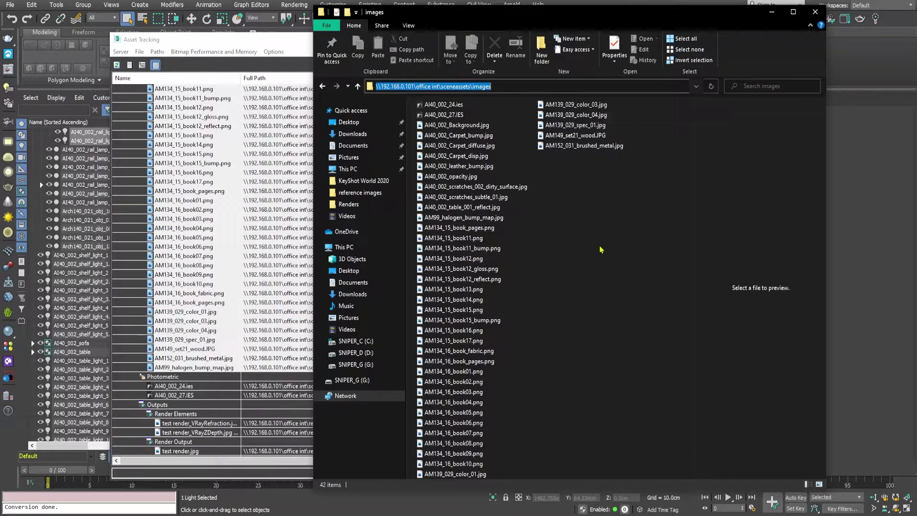
click(282, 45)
key(ctrl+a)
Set the selected bitmaps' path to \\192.168.0.101\office int\sceneassets\images.
scroll(313, 260, up, 3)
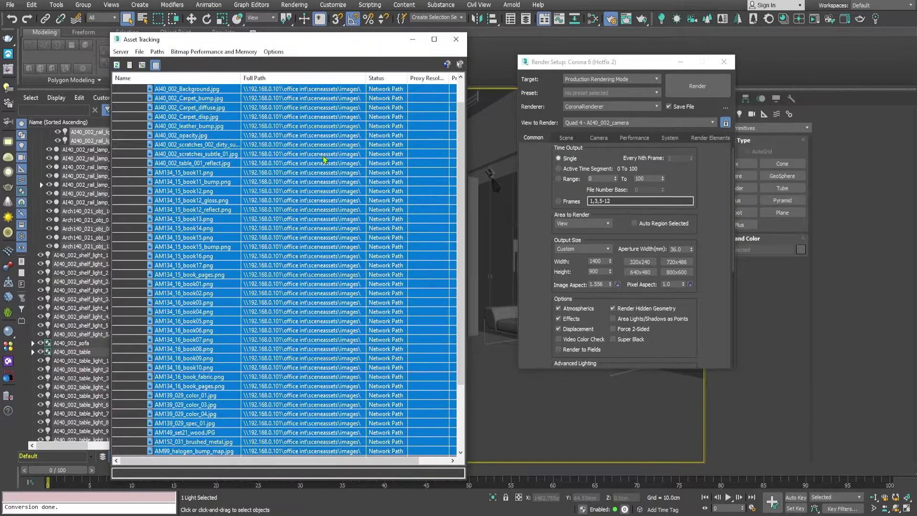
right_click(320, 143)
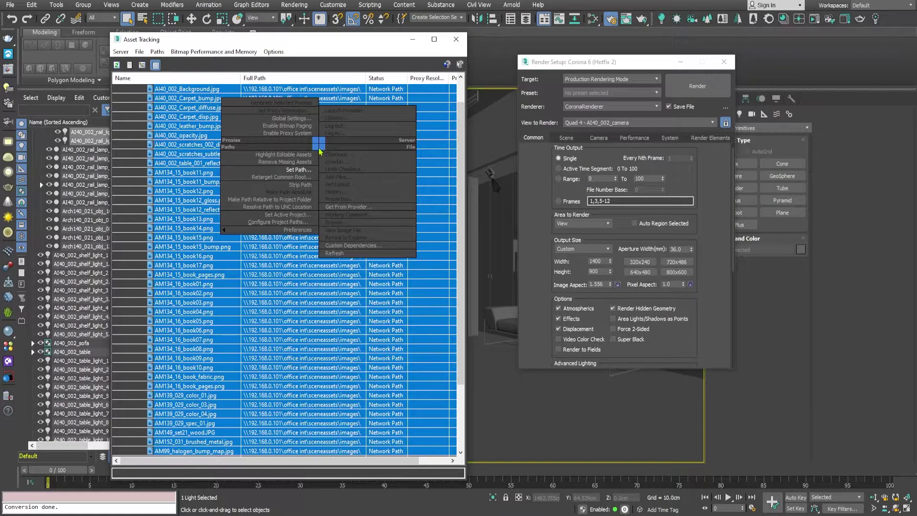
click(302, 170)
click(328, 259)
right_click(328, 260)
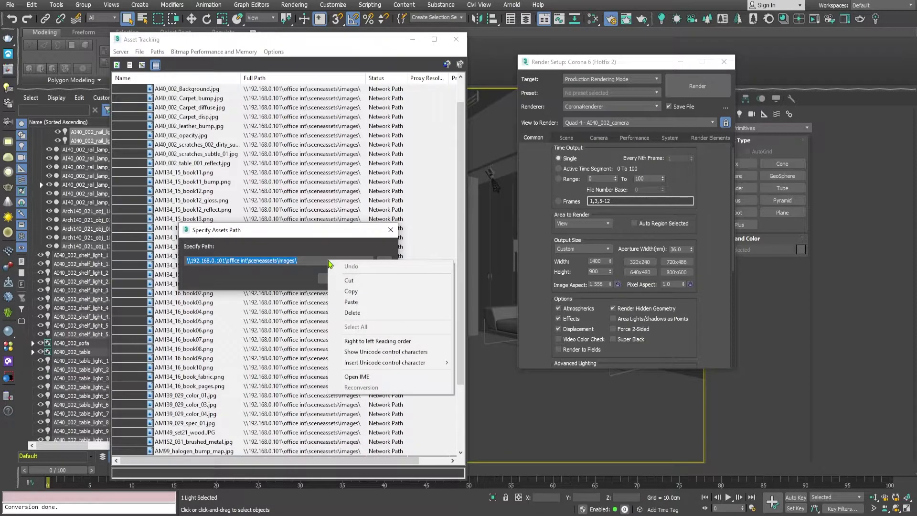
click(342, 302)
click(334, 279)
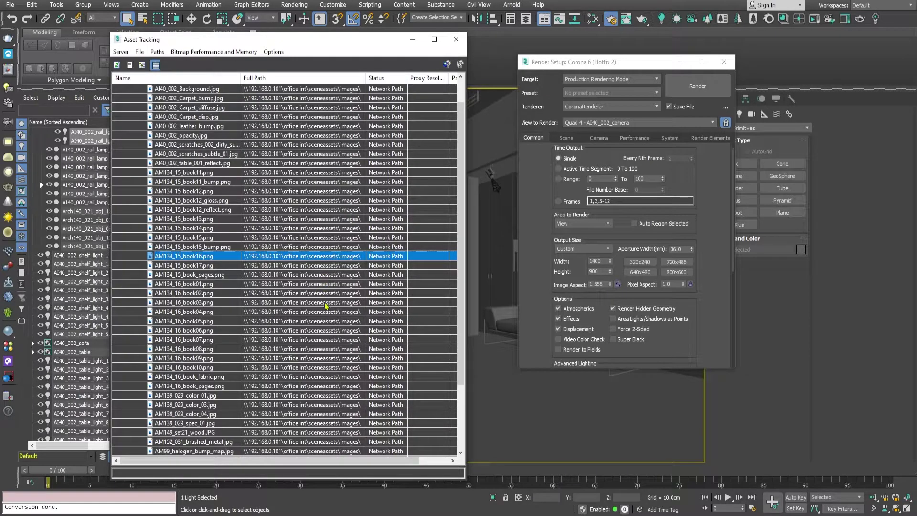
Select the AM99_halogen_bump_map.jpg asset, then both photometric IES entries, to check their network paths.
scroll(325, 314, down, 1)
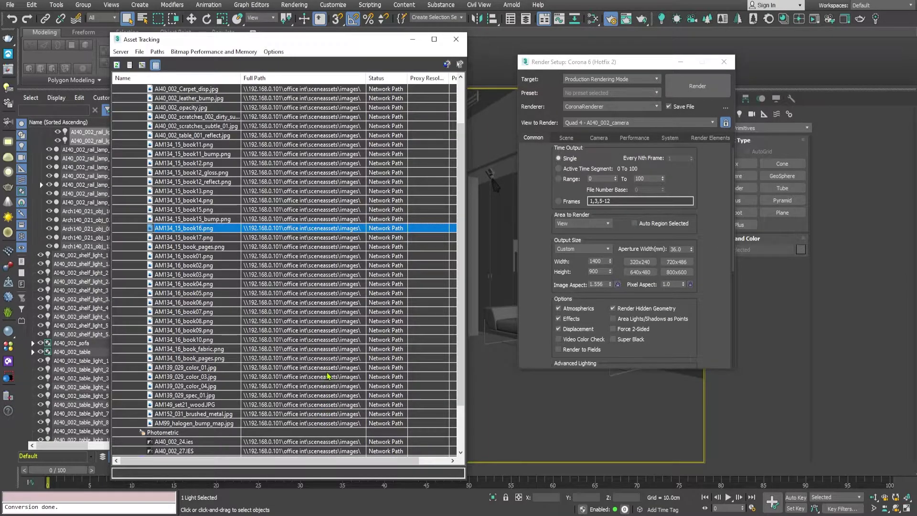
click(324, 424)
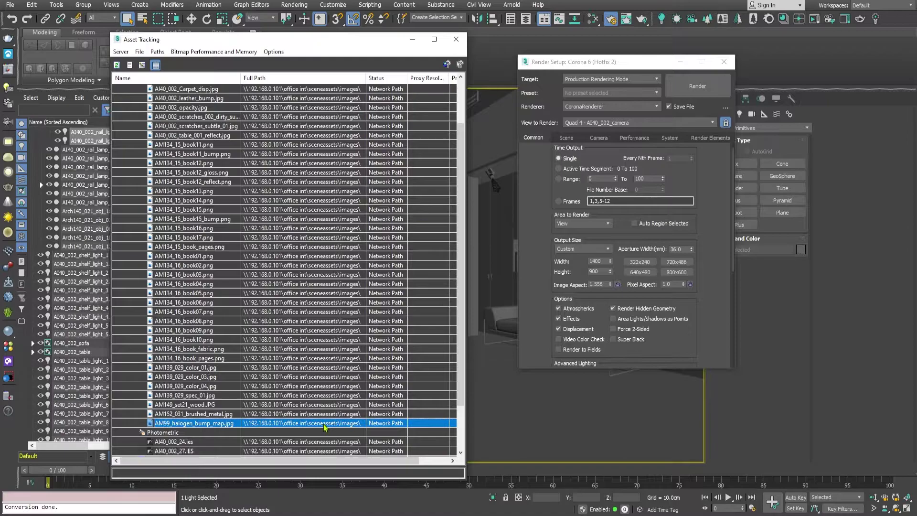
scroll(318, 433, down, 1)
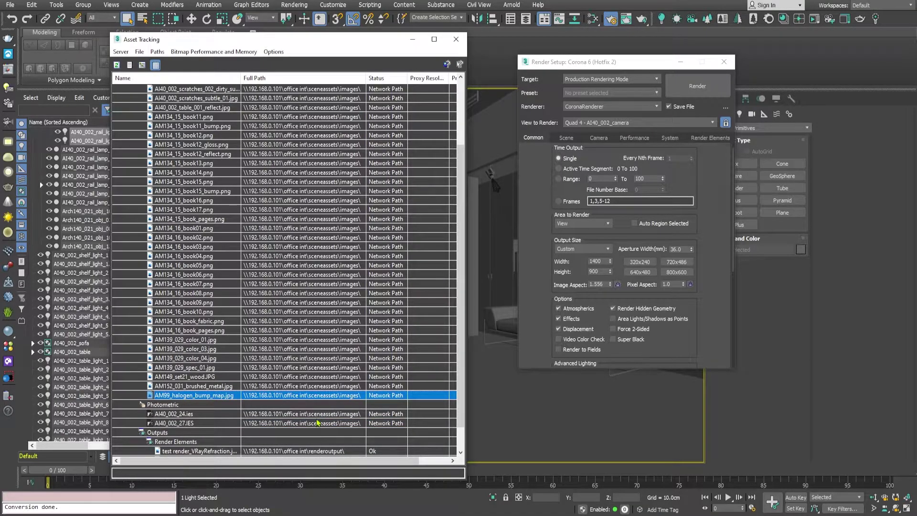
click(317, 415)
shift+click(318, 427)
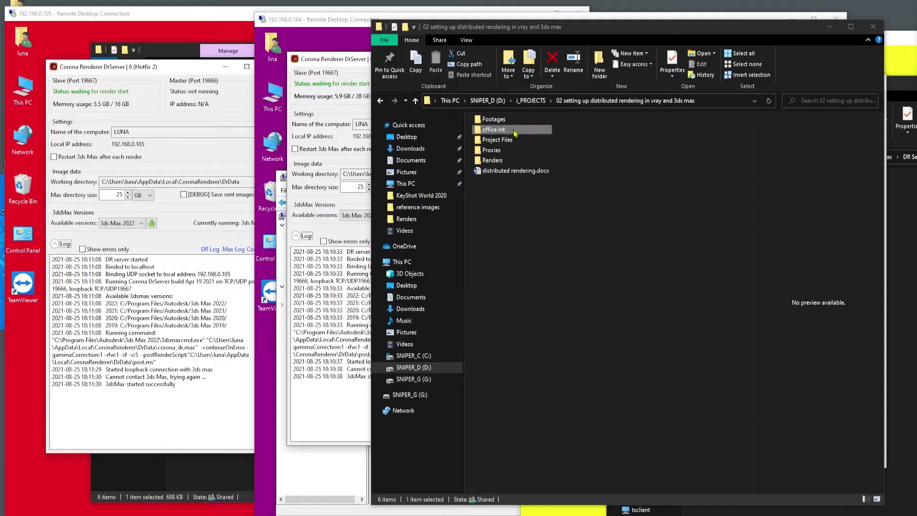
Open the office int project folder in Explorer, then select the AM134_16_book_pages.png asset in Asset Tracking.
double_click(515, 133)
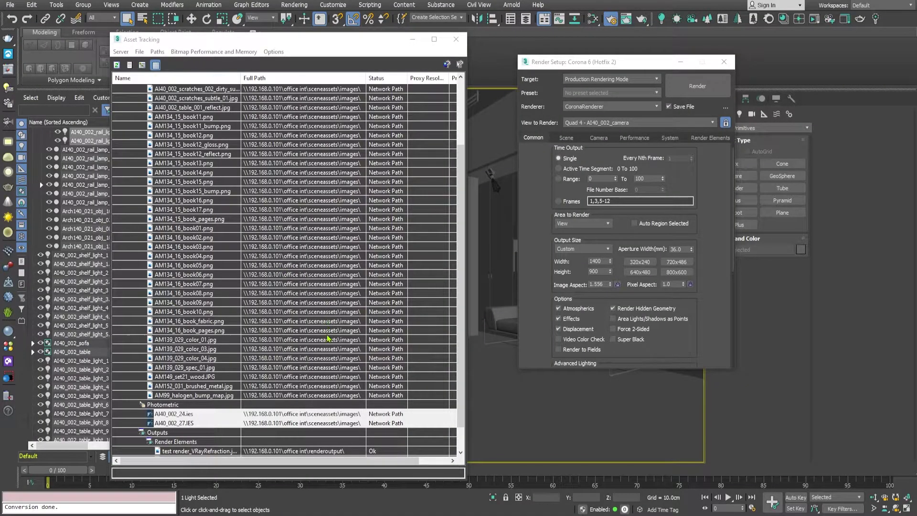
click(327, 333)
scroll(326, 373, down, 1)
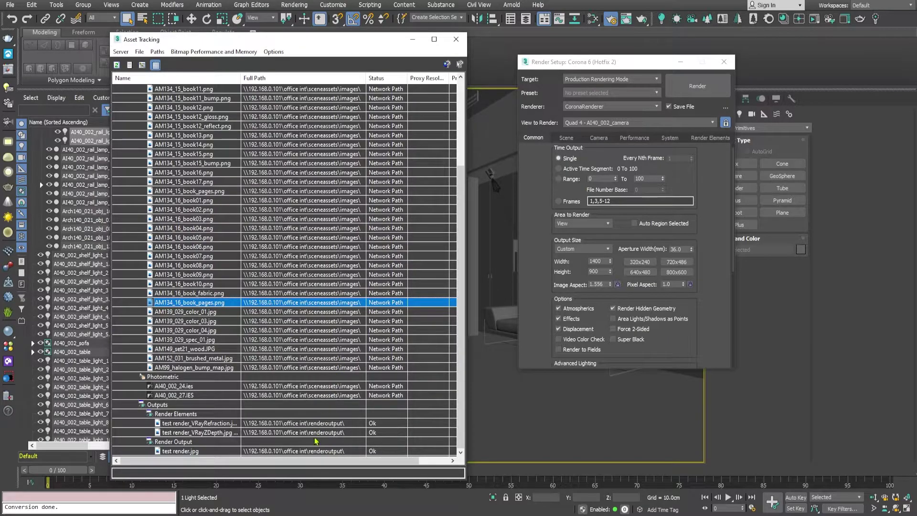
Move and enlarge Render Setup to reveal the output path \\192.168.0.101\office int\renderoutput\test render.jpg.
drag(597, 62, 611, 35)
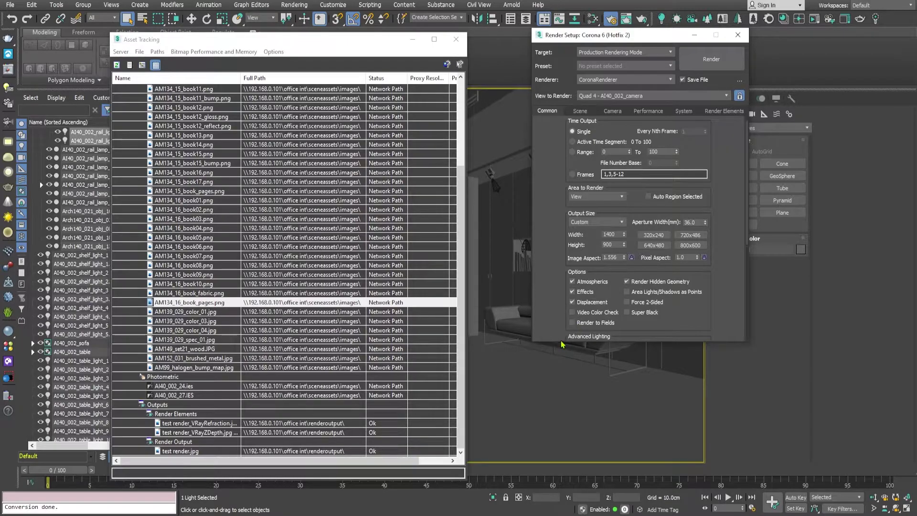
drag(557, 343, 557, 497)
drag(555, 411, 551, 397)
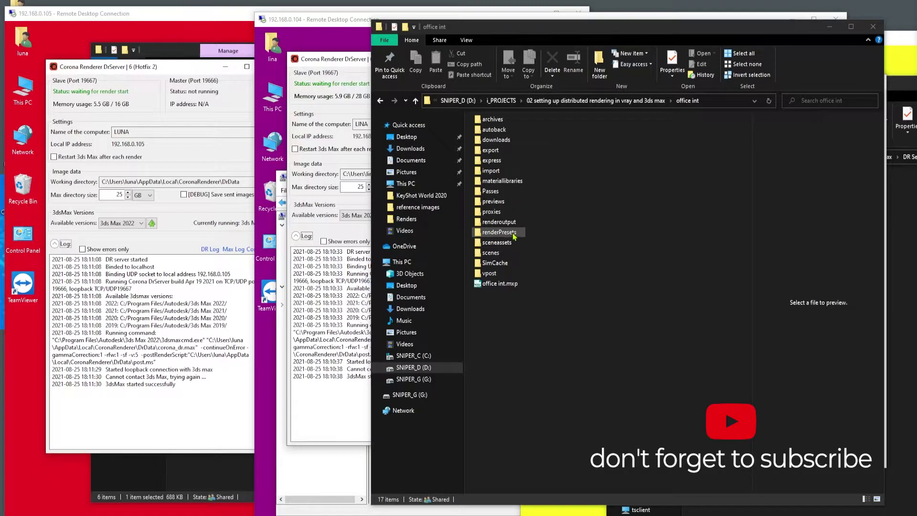
Open the renderoutput folder in Explorer and shift the Asset Tracking window to the right.
click(511, 224)
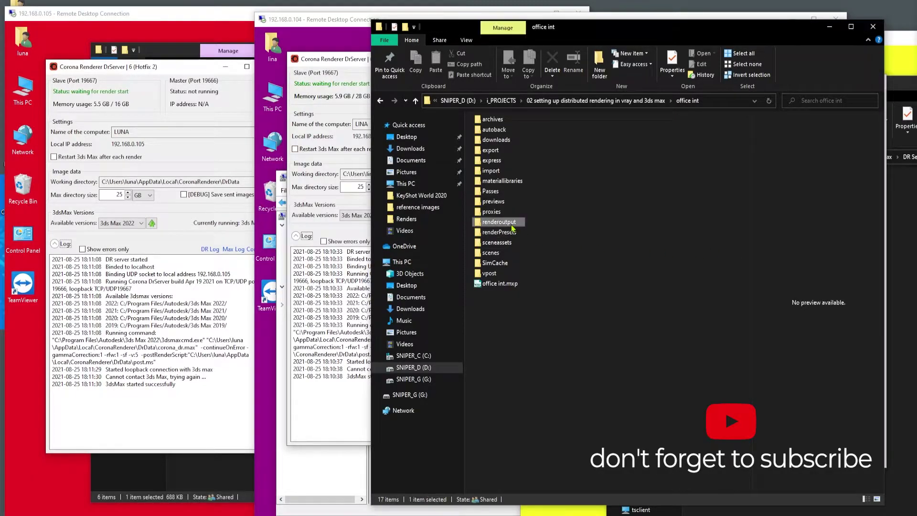
double_click(520, 225)
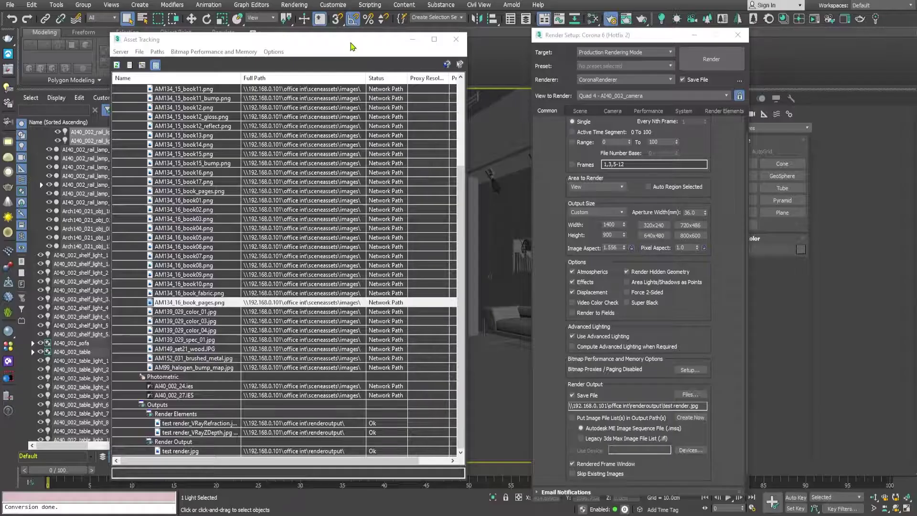
drag(356, 45, 383, 47)
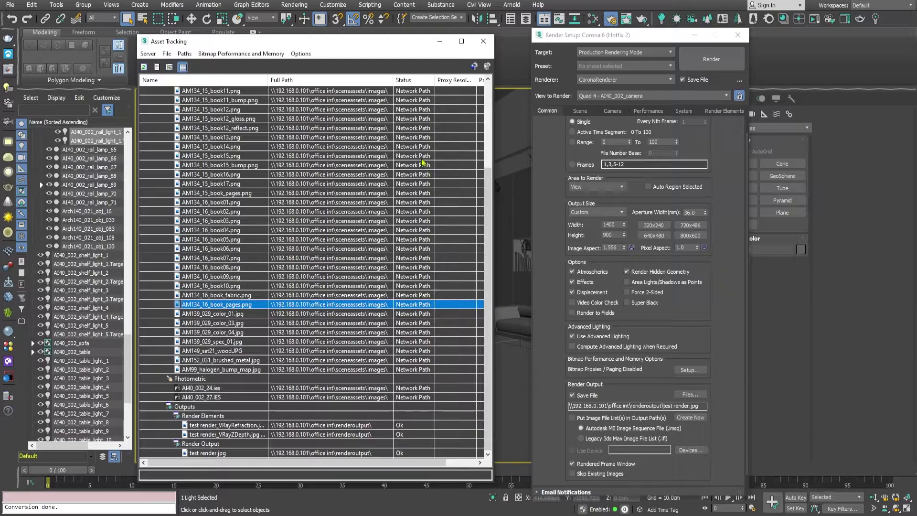
drag(412, 49, 424, 50)
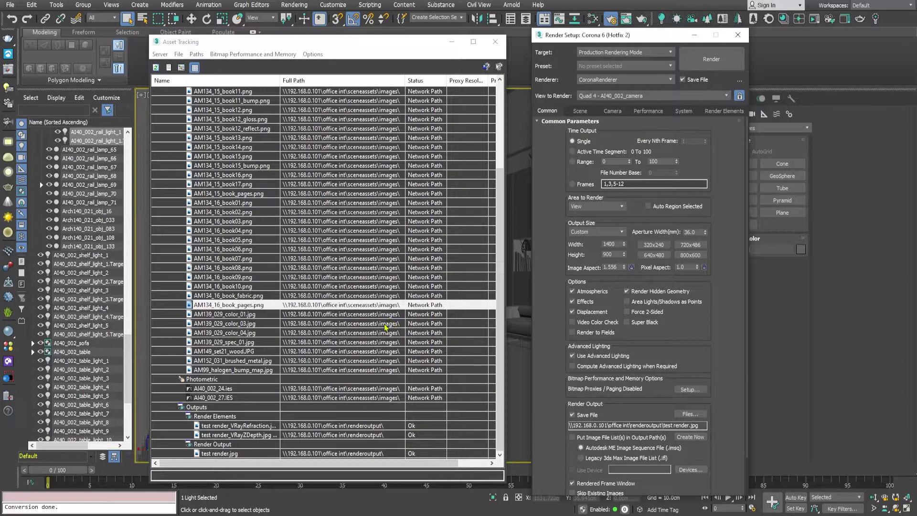
Select the AM139_029_color_04.jpg asset in Asset Tracking.
click(380, 333)
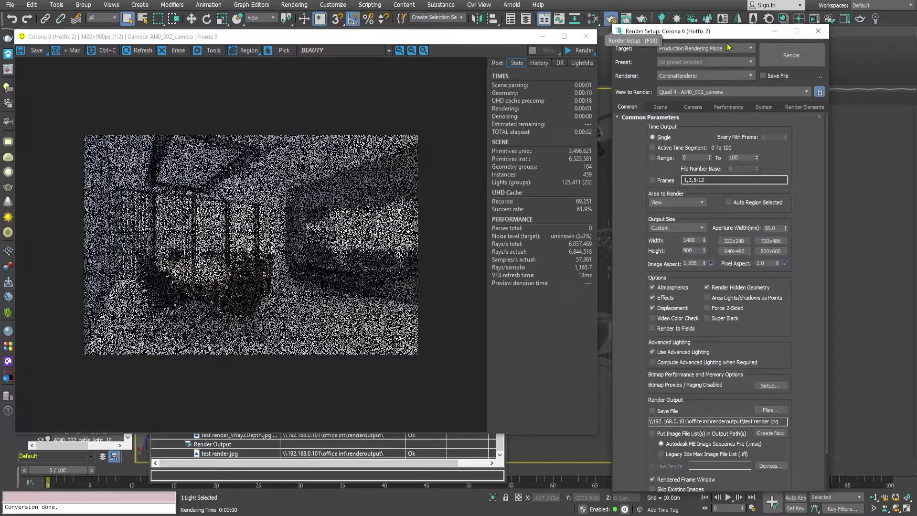
Switch Render Setup to the System settings and expand the Distributed Rendering rollout.
click(764, 107)
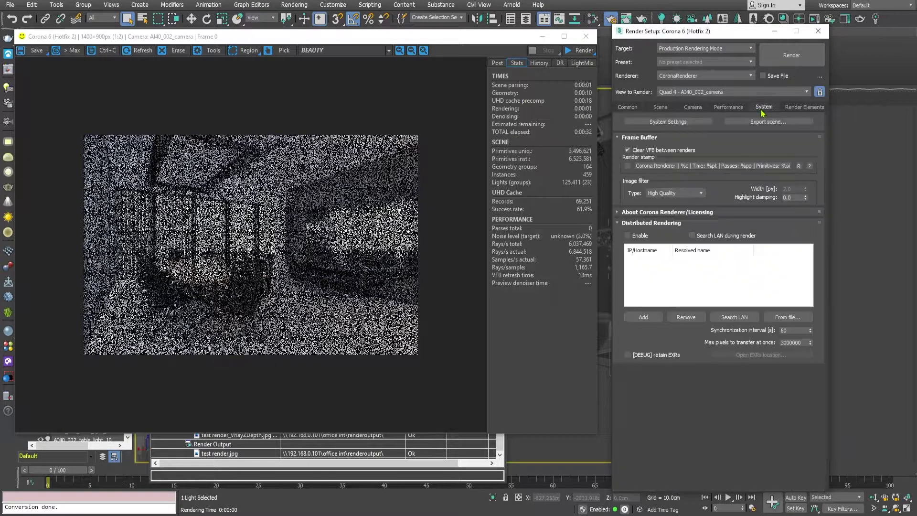
click(618, 224)
click(619, 224)
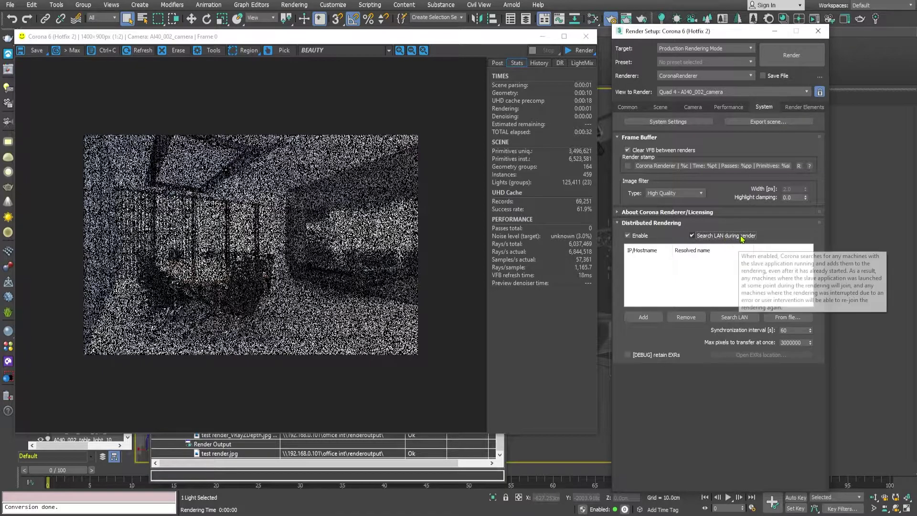
Search the LAN to list render nodes 192.168.0.102 to 192.168.0.105, then raise the 192.168.0.104 remote desktop.
click(736, 319)
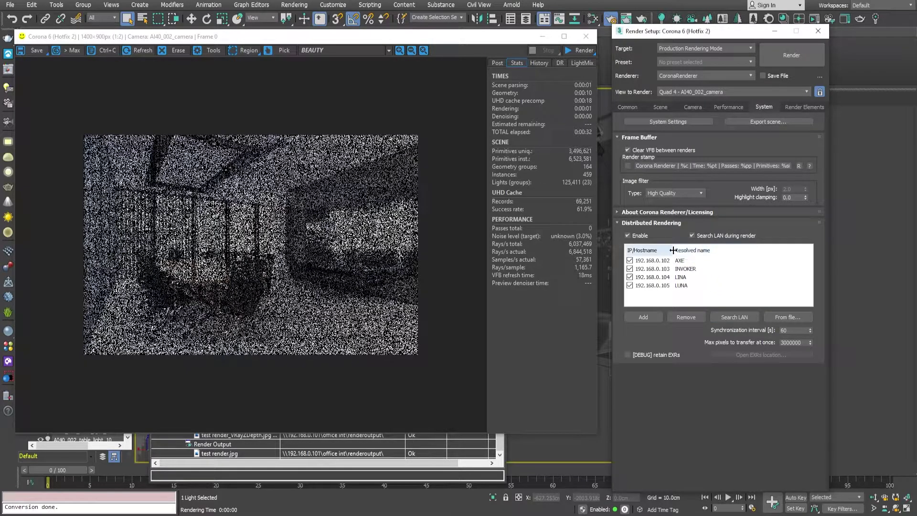
drag(673, 251, 682, 250)
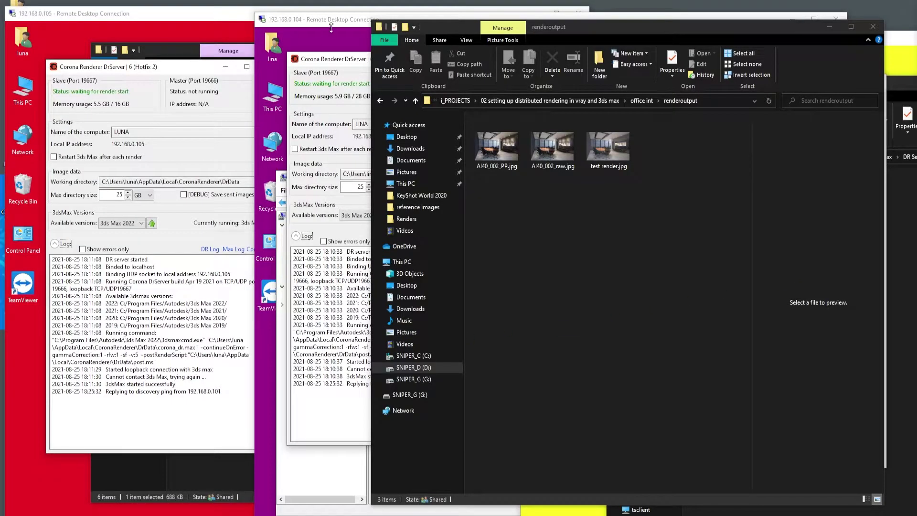
click(332, 23)
drag(332, 24, 325, 21)
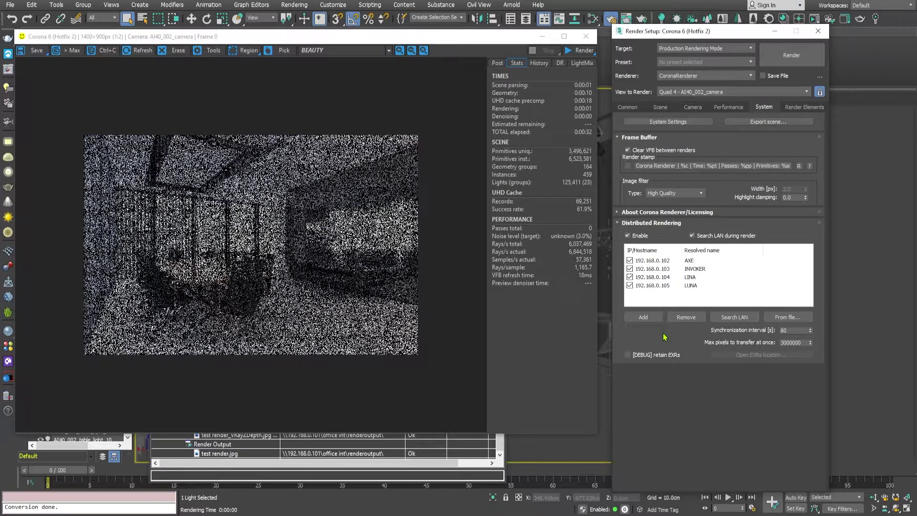
Start the distributed render and move and enlarge the rendering progress window.
click(792, 55)
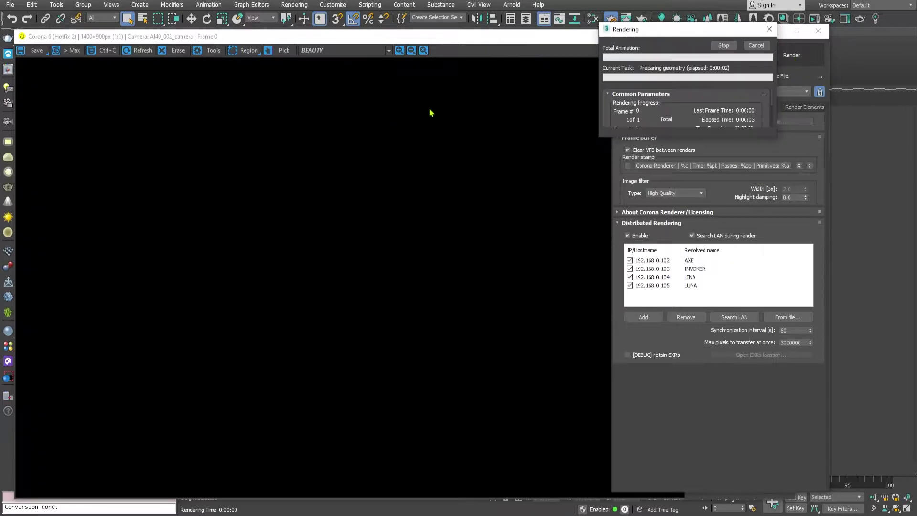
drag(678, 33, 808, 39)
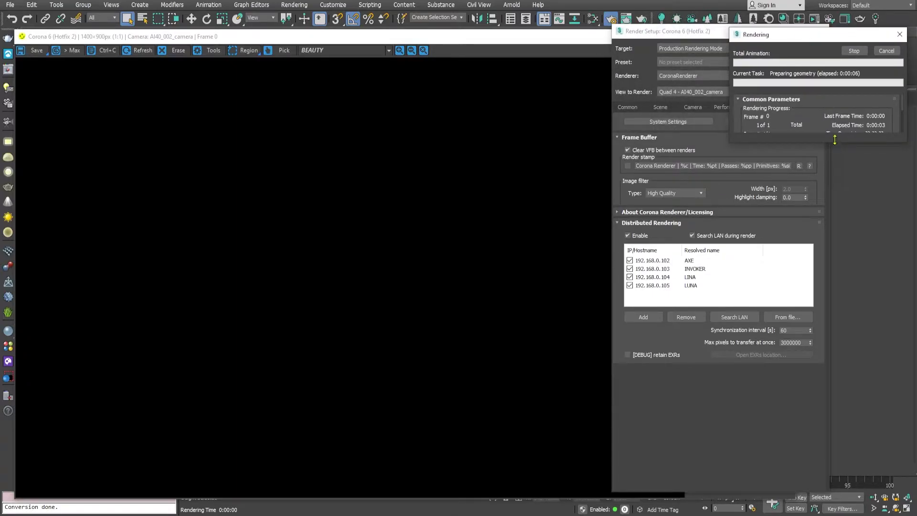
drag(835, 140, 835, 333)
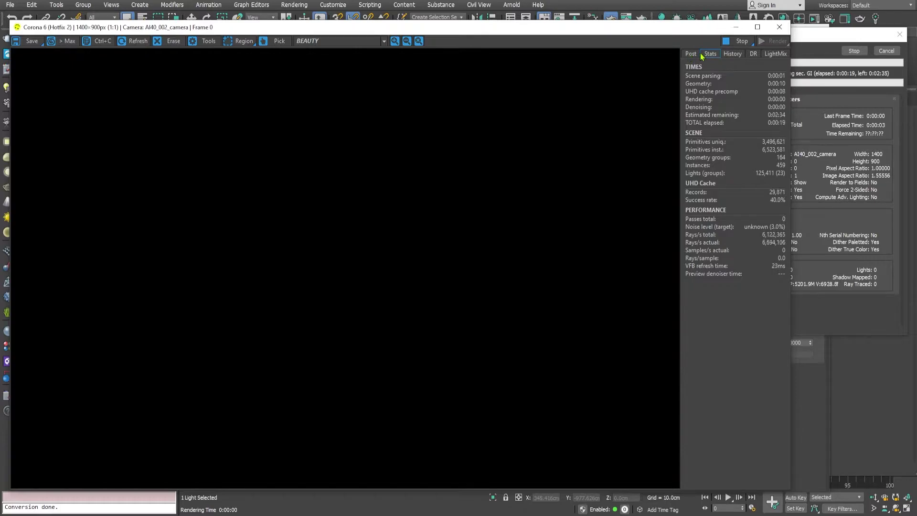
Show the status of the four DR nodes in the Corona frame buffer's DR tab.
click(753, 54)
drag(577, 32, 583, 26)
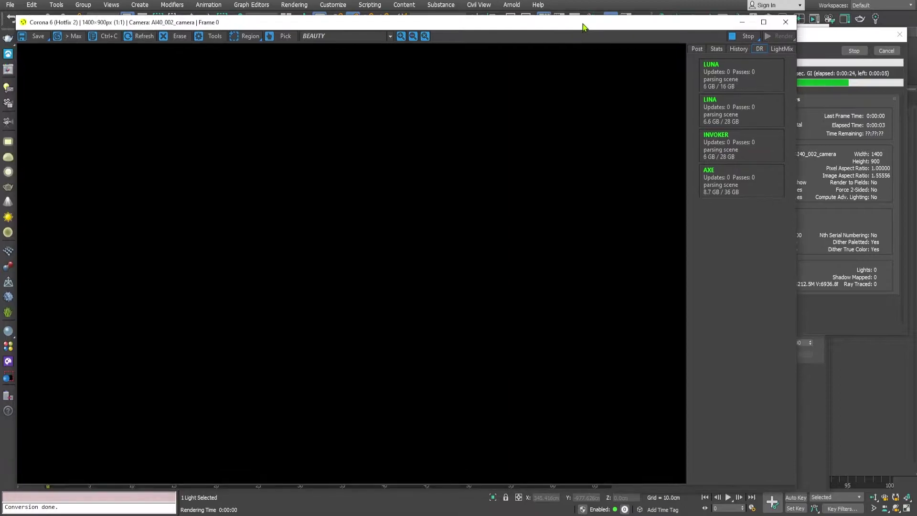
mouse_move(703, 79)
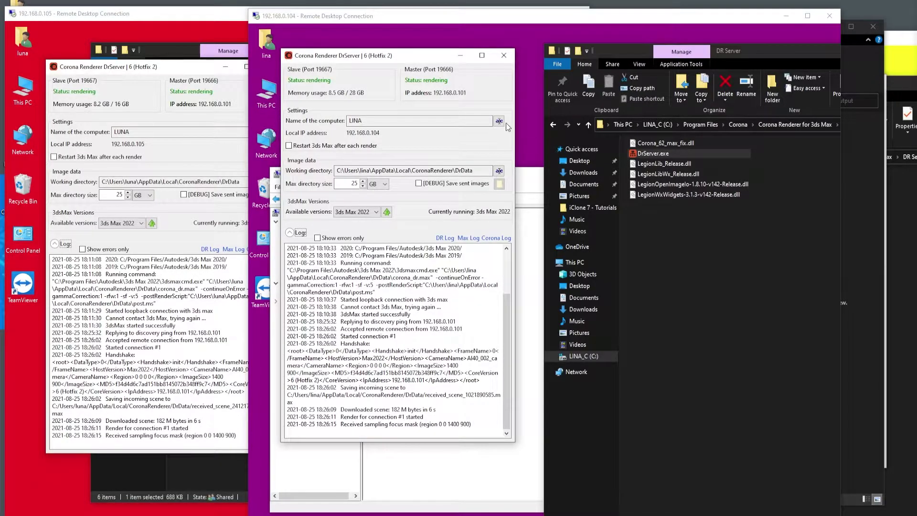
Maximize the 192.168.0.104 session and position Task Manager's CPU performance graphs.
drag(513, 25, 492, 16)
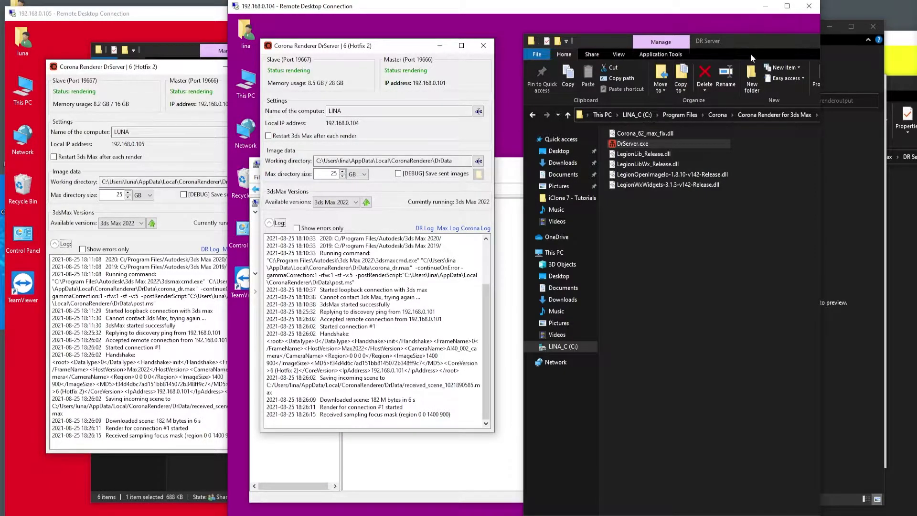
click(786, 5)
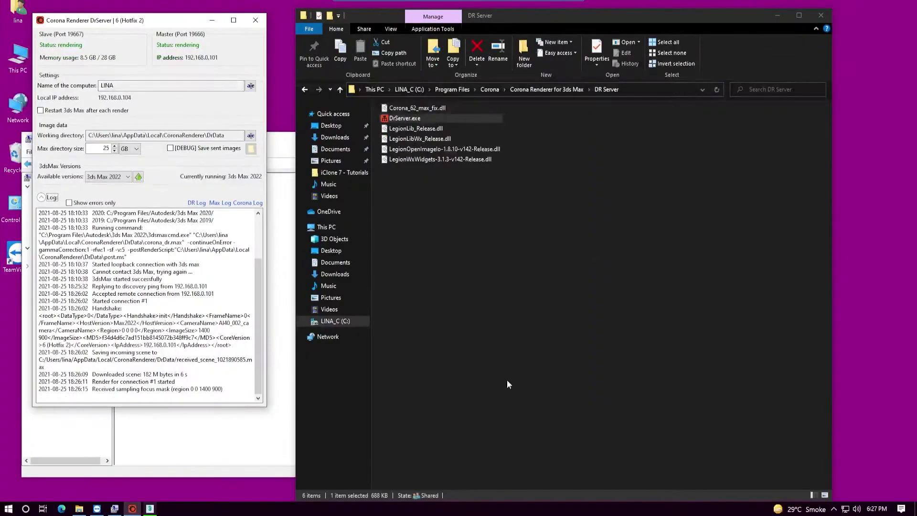
right_click(442, 508)
click(483, 467)
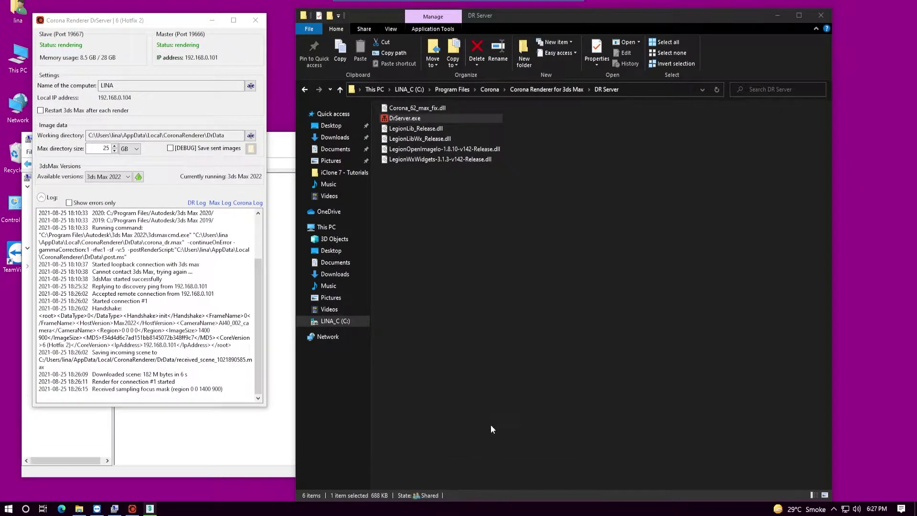
click(127, 51)
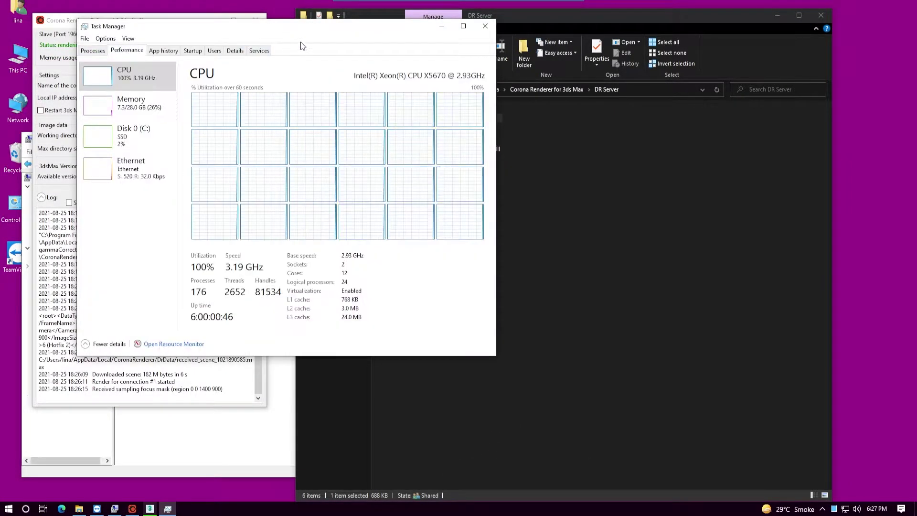
drag(321, 32, 389, 51)
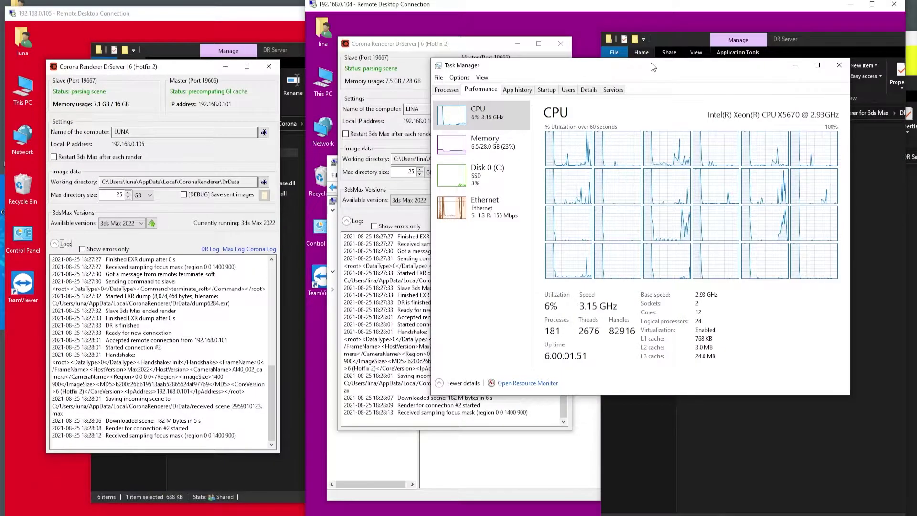
drag(652, 64, 645, 63)
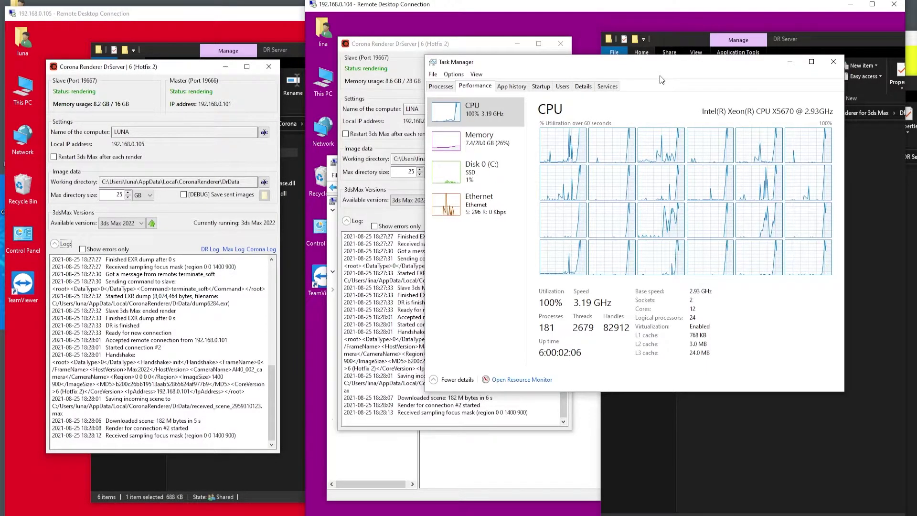
drag(663, 68, 667, 65)
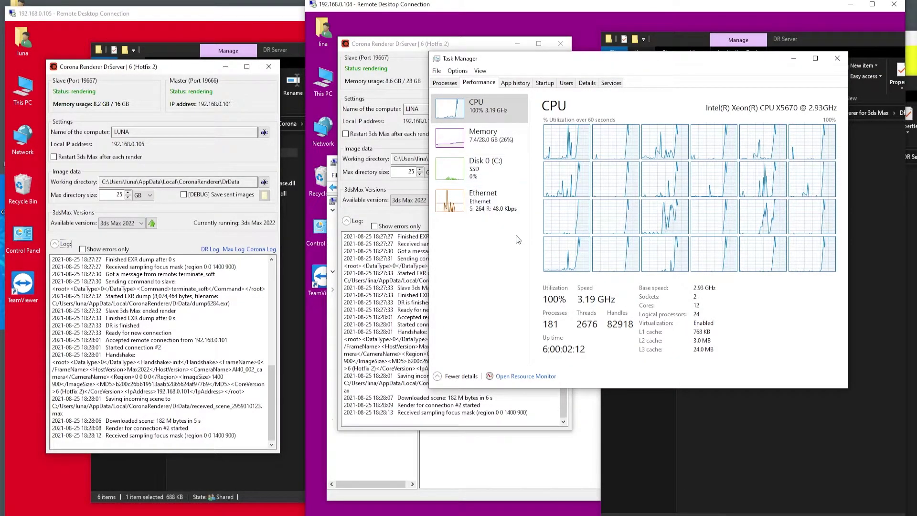
Show Task Manager's CPU graphs on the 192.168.0.105 node, then return to the Corona frame buffer.
drag(240, 15, 250, 7)
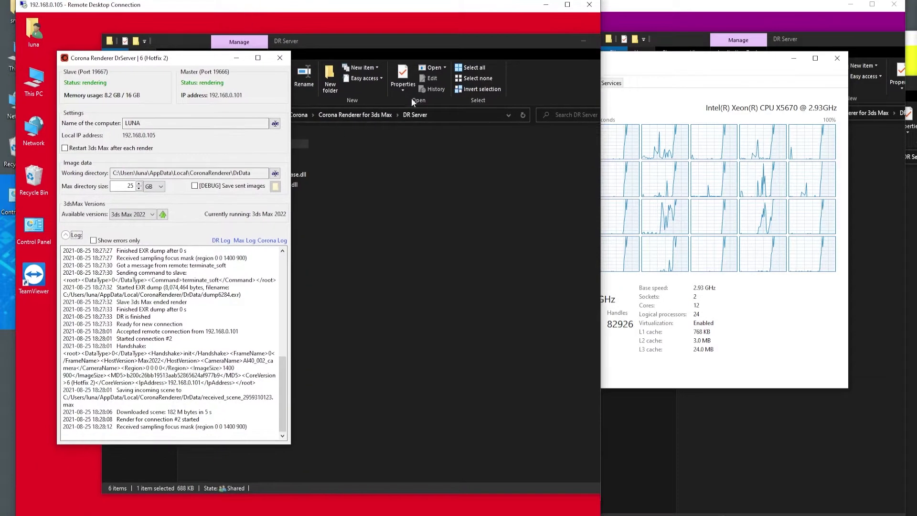
key(ctrl+alt+Break)
right_click(403, 513)
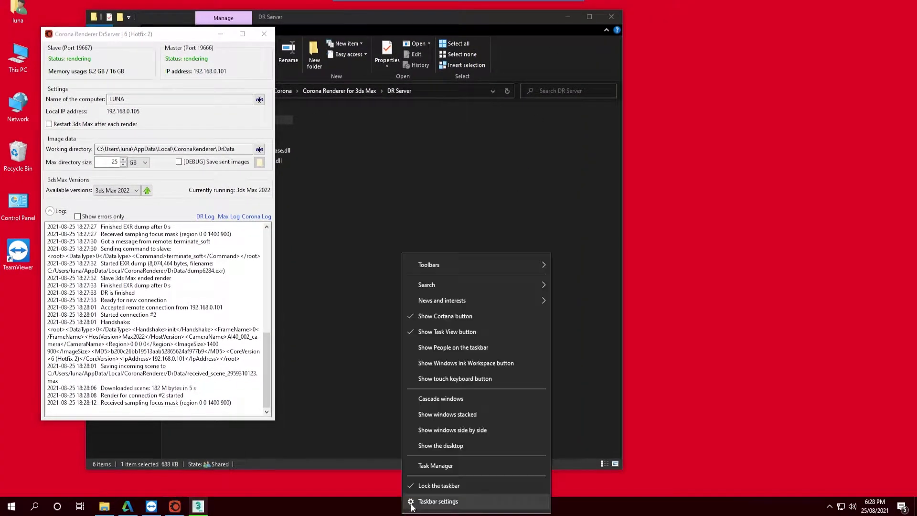
click(478, 471)
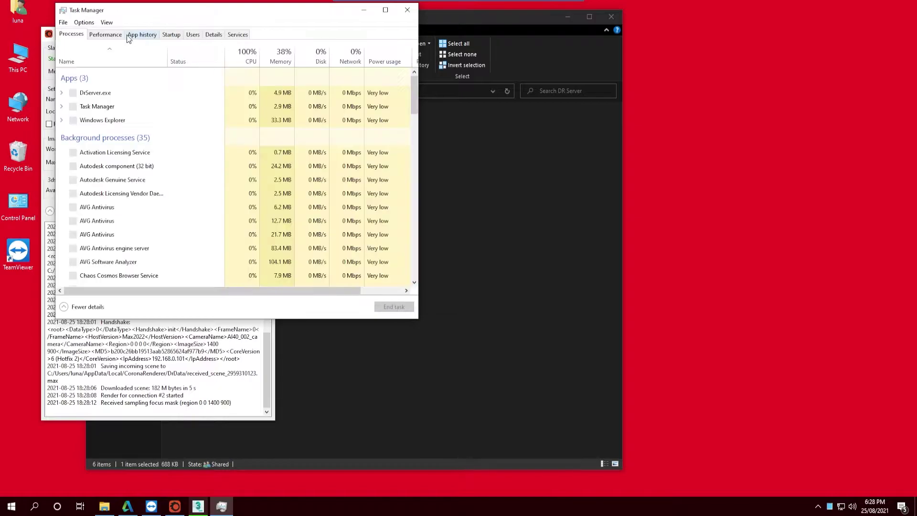
click(106, 34)
drag(225, 13, 305, 35)
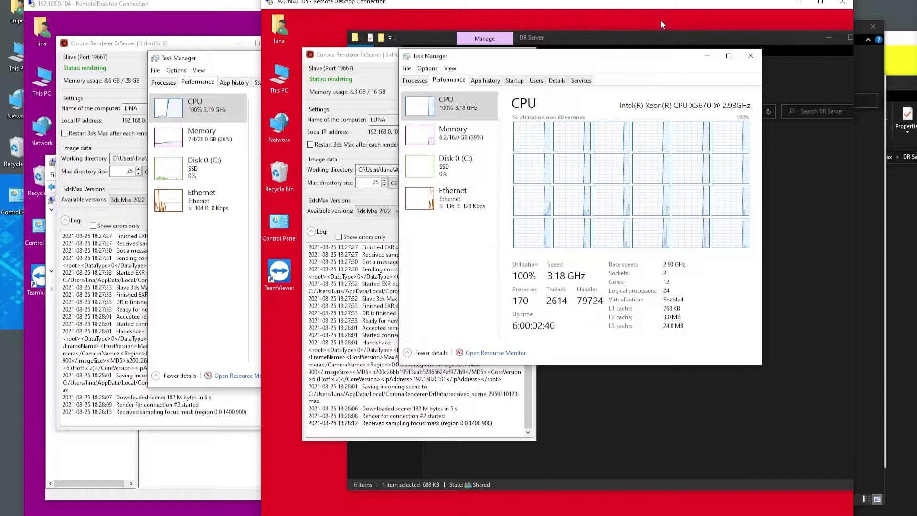
drag(688, 1, 737, 2)
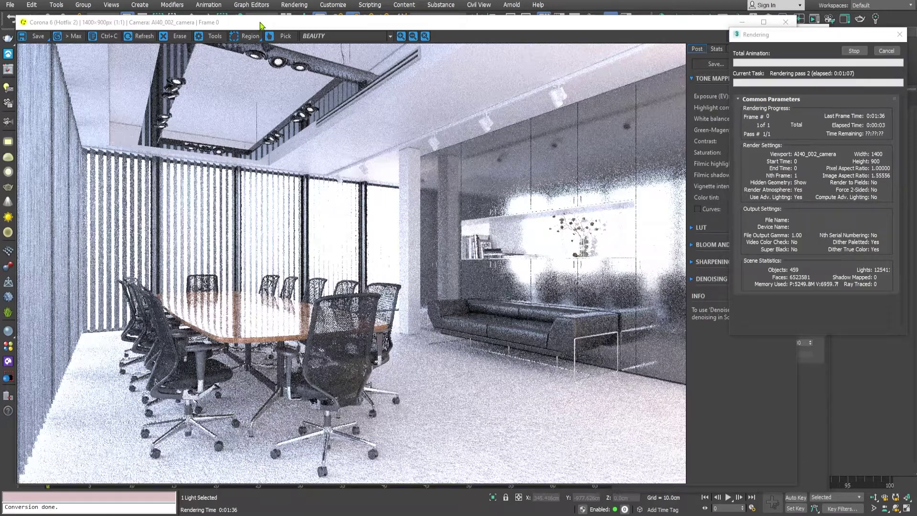
drag(261, 26, 251, 28)
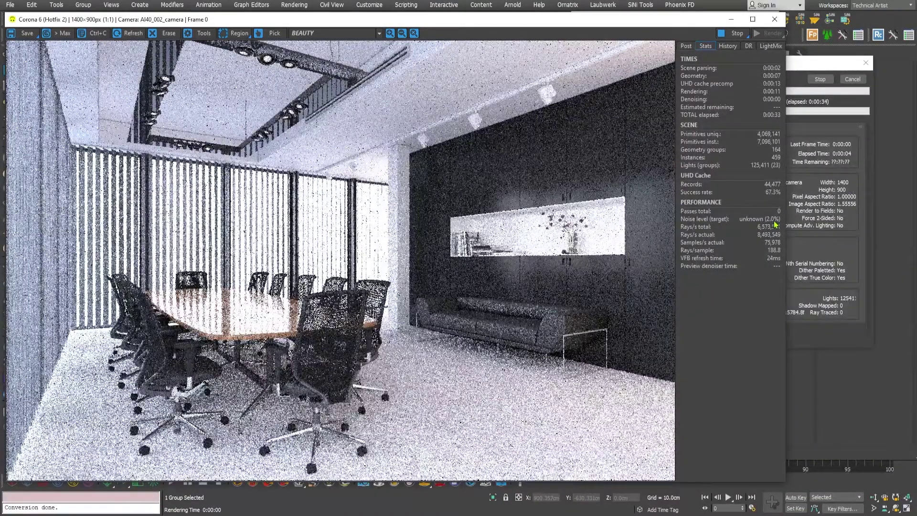
Bring the render progress dialog forward, then raise the Corona frame buffer and show its DR node list.
mouse_move(775, 224)
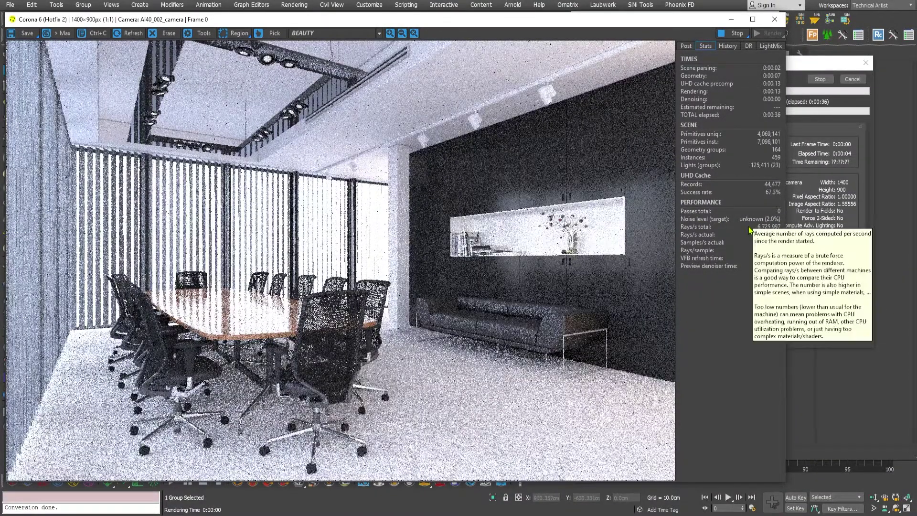
mouse_move(749, 230)
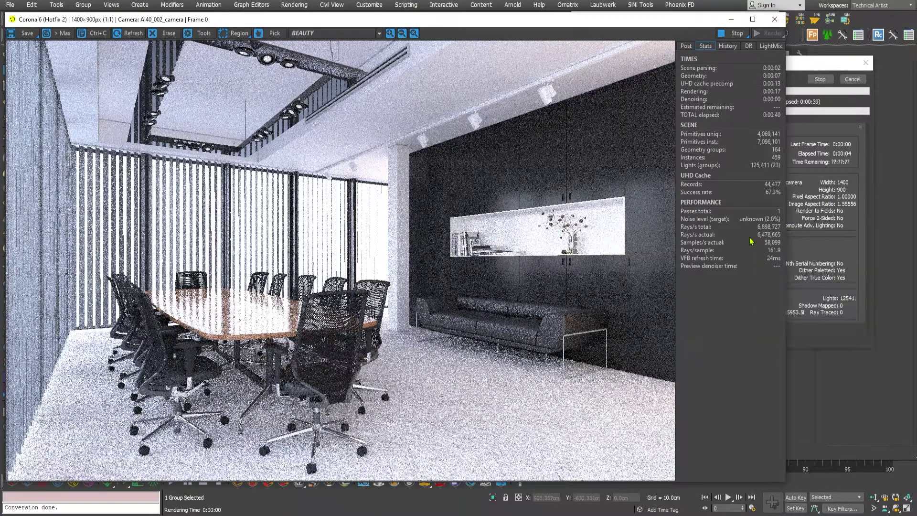
click(818, 186)
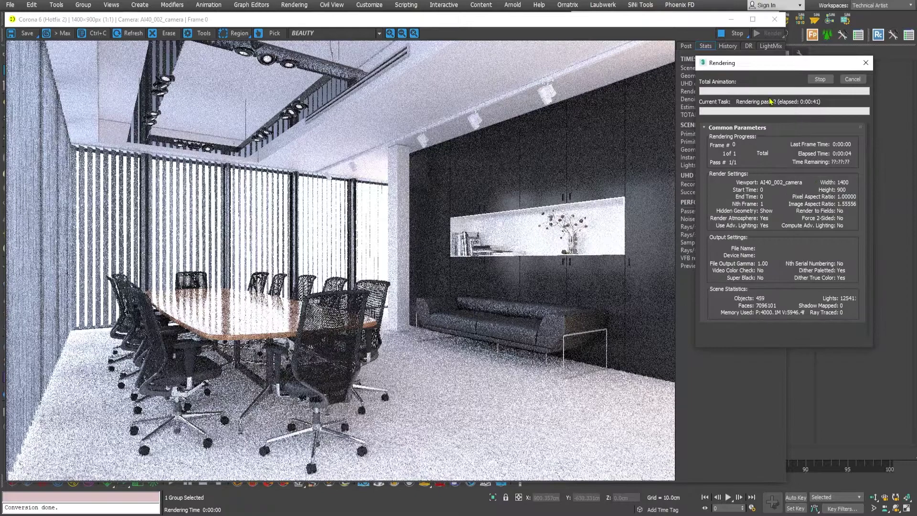
drag(770, 68, 788, 60)
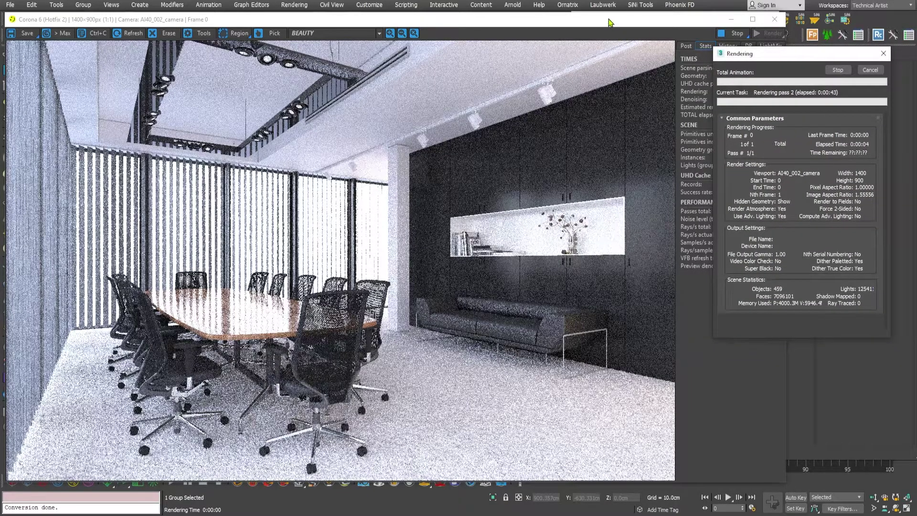
drag(609, 21, 602, 22)
click(742, 47)
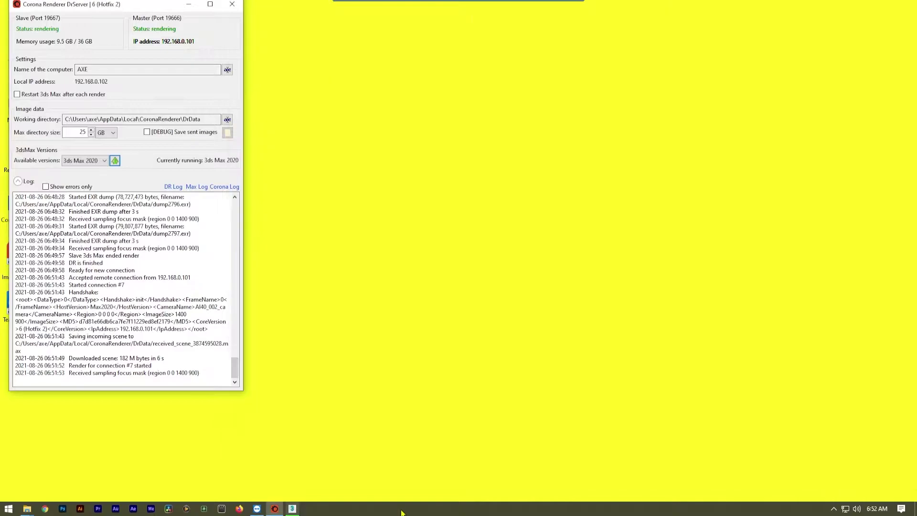
Open Task Manager on the AXE node and check its memory usage and near-100% CPU load.
right_click(401, 510)
click(445, 461)
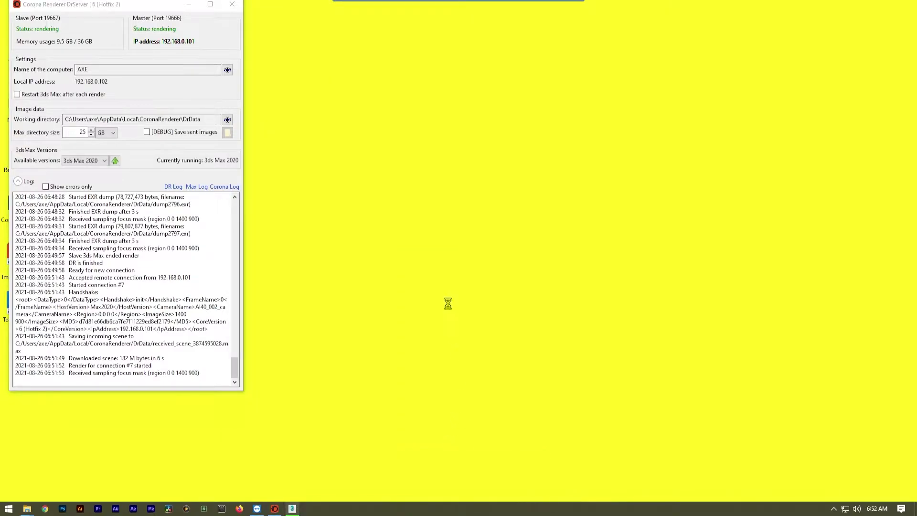
click(78, 32)
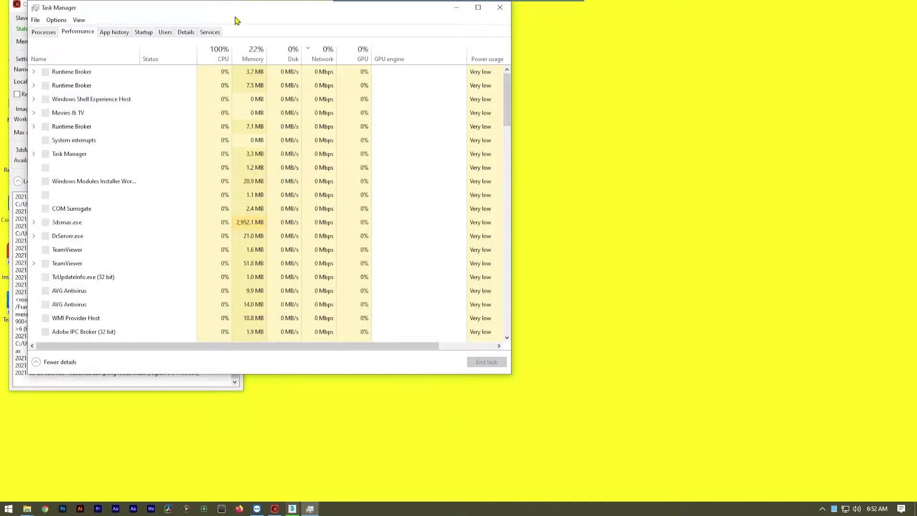
drag(304, 15, 531, 32)
click(316, 102)
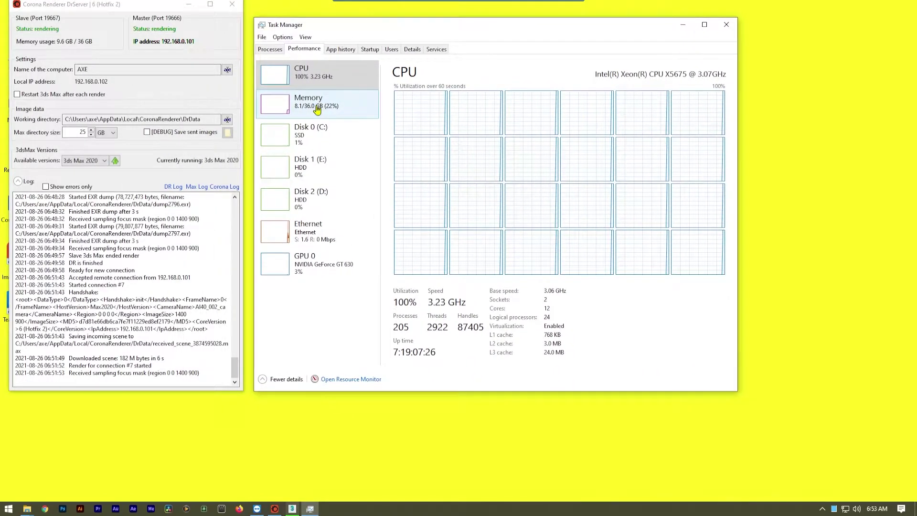
click(334, 74)
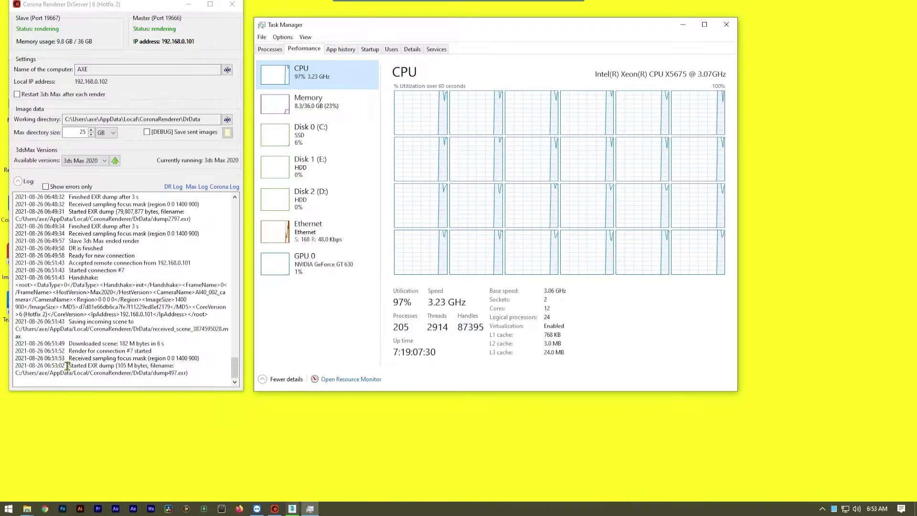
Select part of a DrServer log line, then close Task Manager.
drag(67, 366, 157, 355)
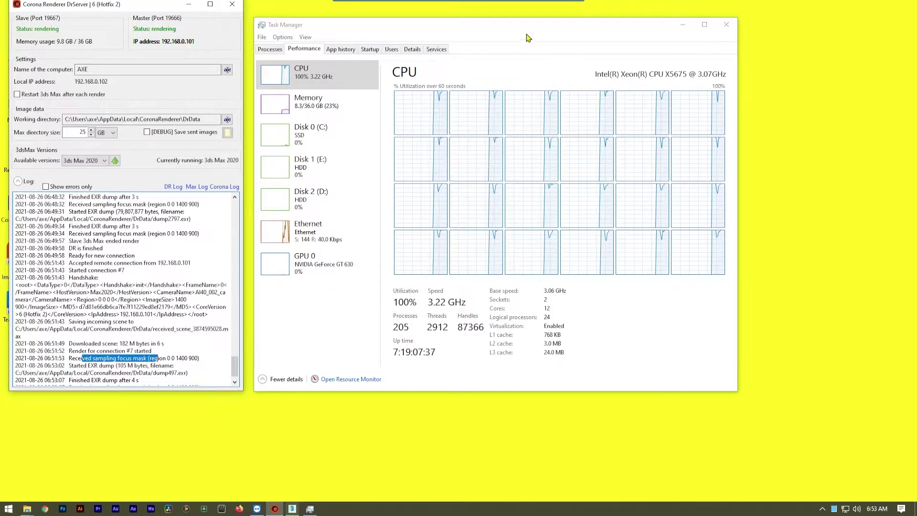
drag(458, 24, 395, 19)
click(591, 17)
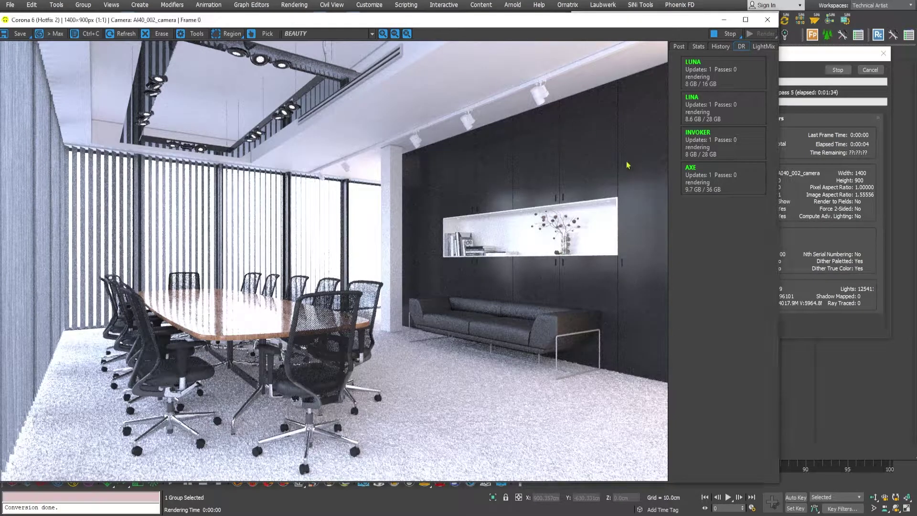
mouse_move(706, 183)
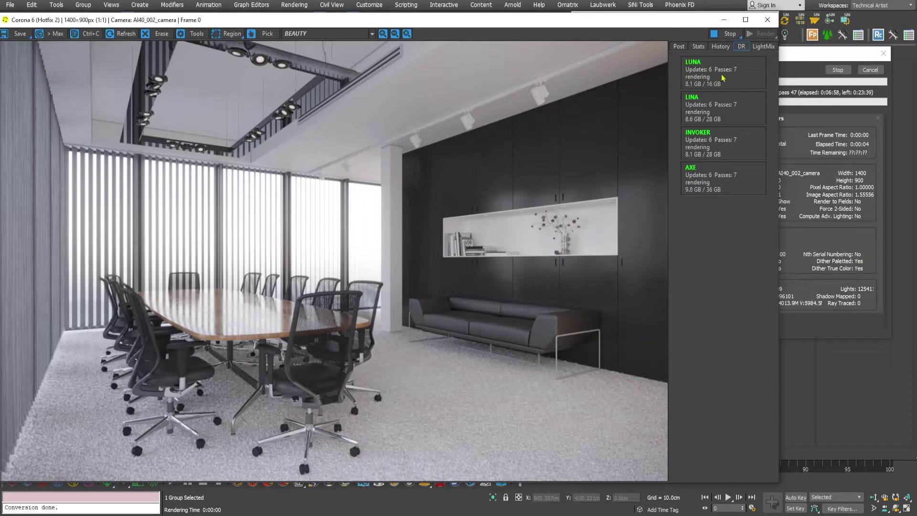
mouse_move(723, 77)
mouse_move(724, 107)
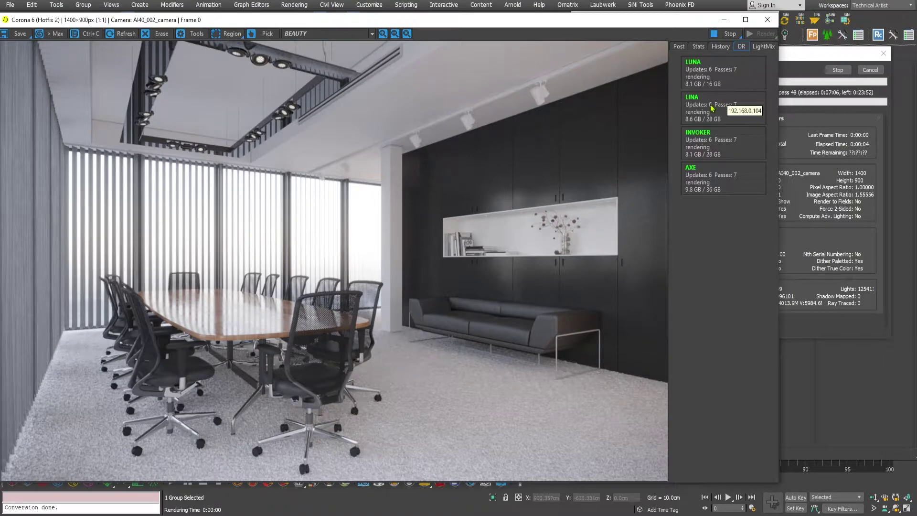